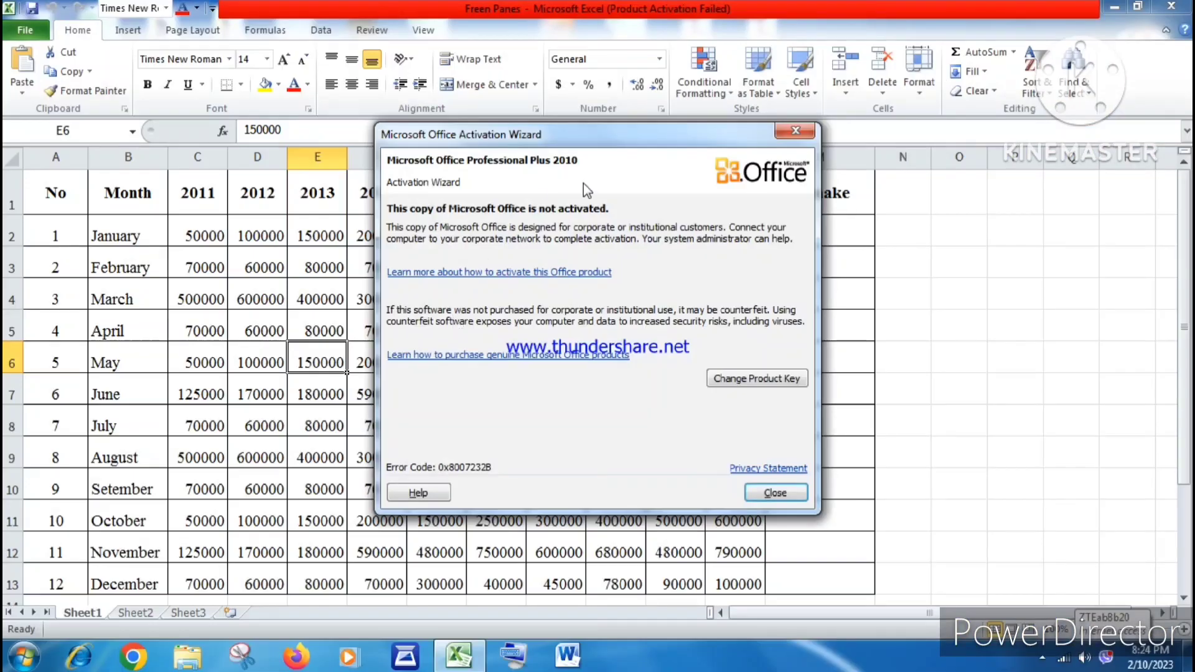
# Dismiss the Office activation wizard and examine how the header row behaves while moving through the January to December rows.
pyautogui.click(755, 492)
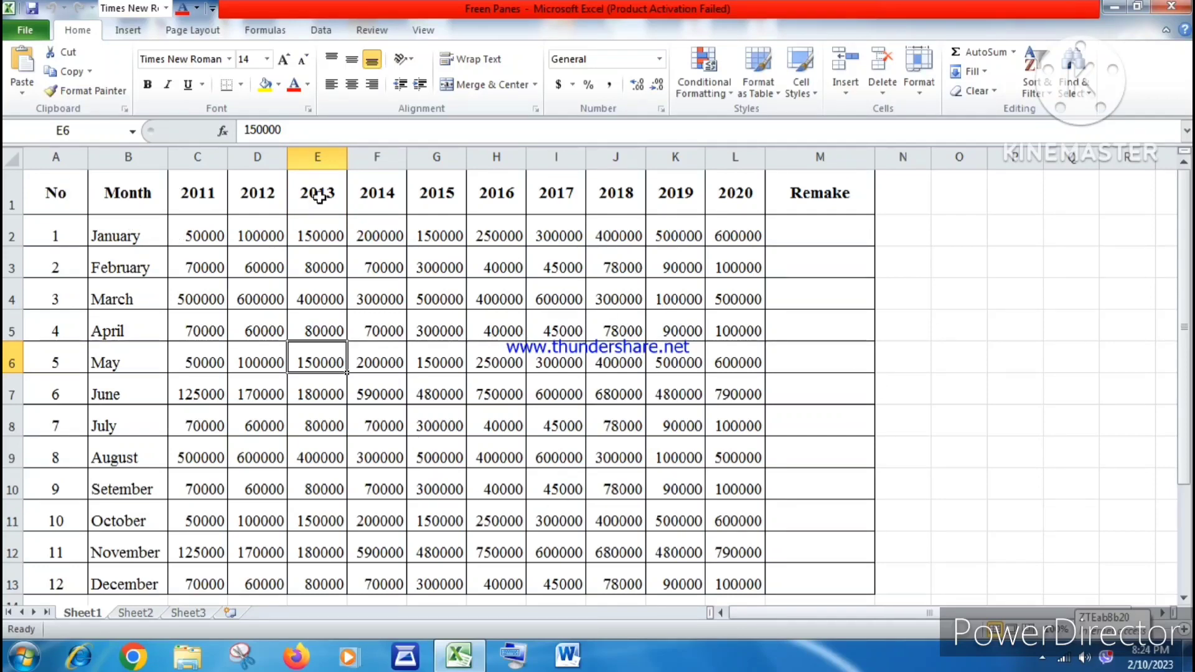
pyautogui.scroll(-1, 422, 308)
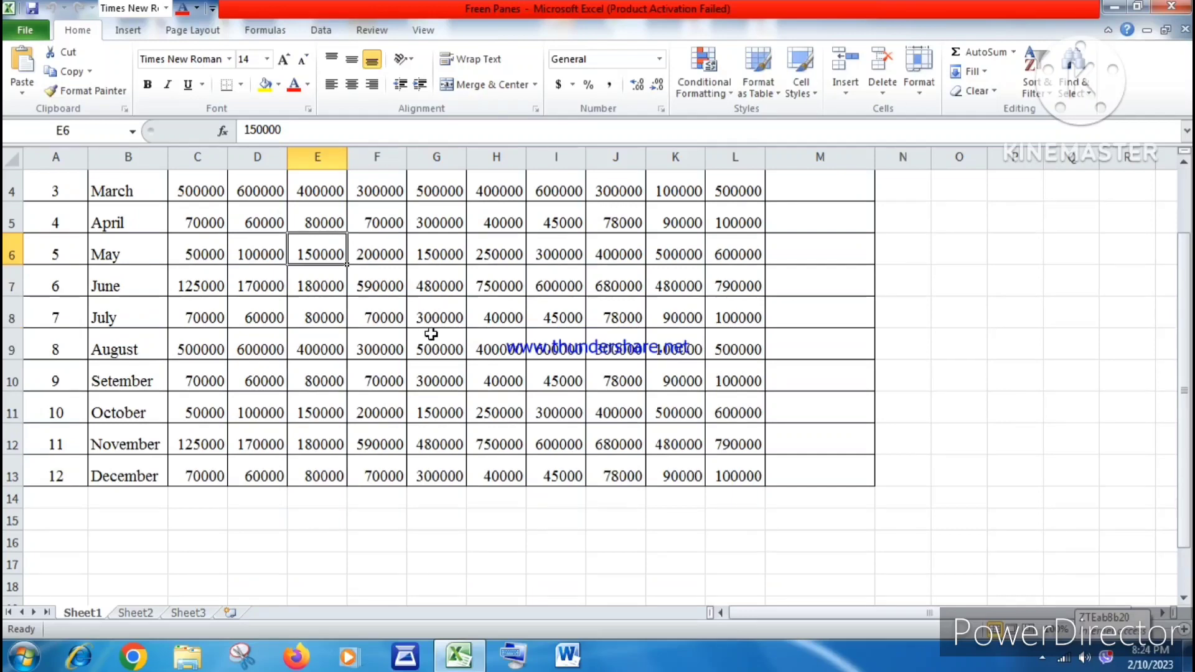
pyautogui.scroll(1, 430, 334)
pyautogui.scroll(-2, 663, 396)
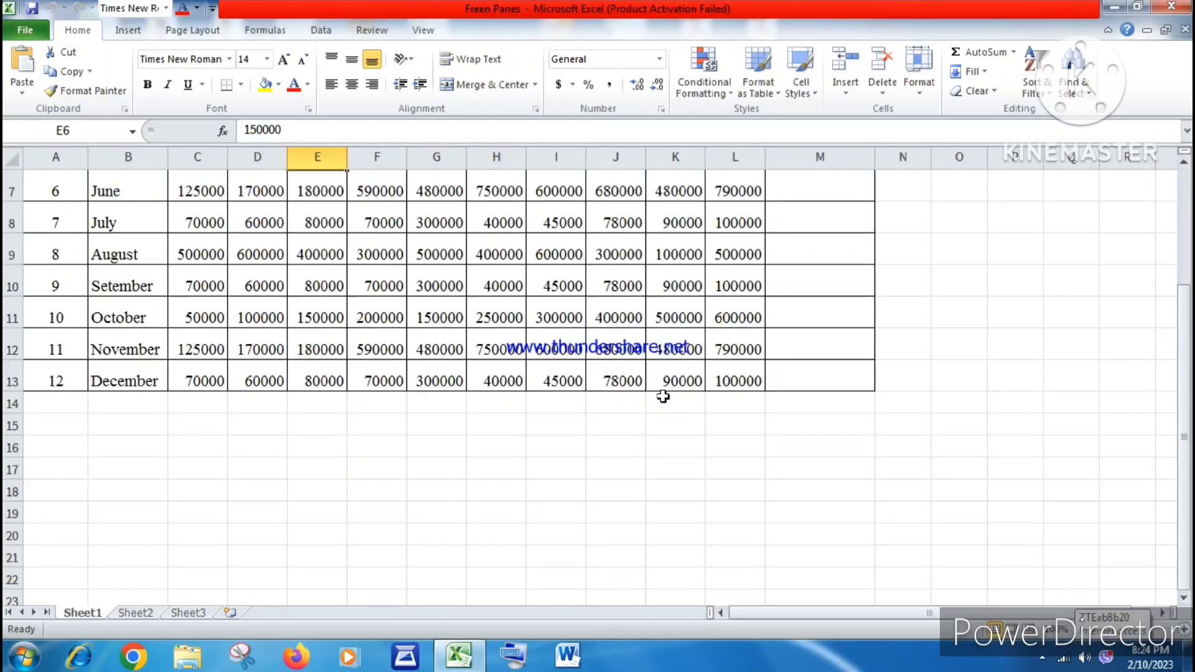
pyautogui.scroll(2, 663, 396)
pyautogui.scroll(-3, 663, 396)
pyautogui.scroll(3, 663, 396)
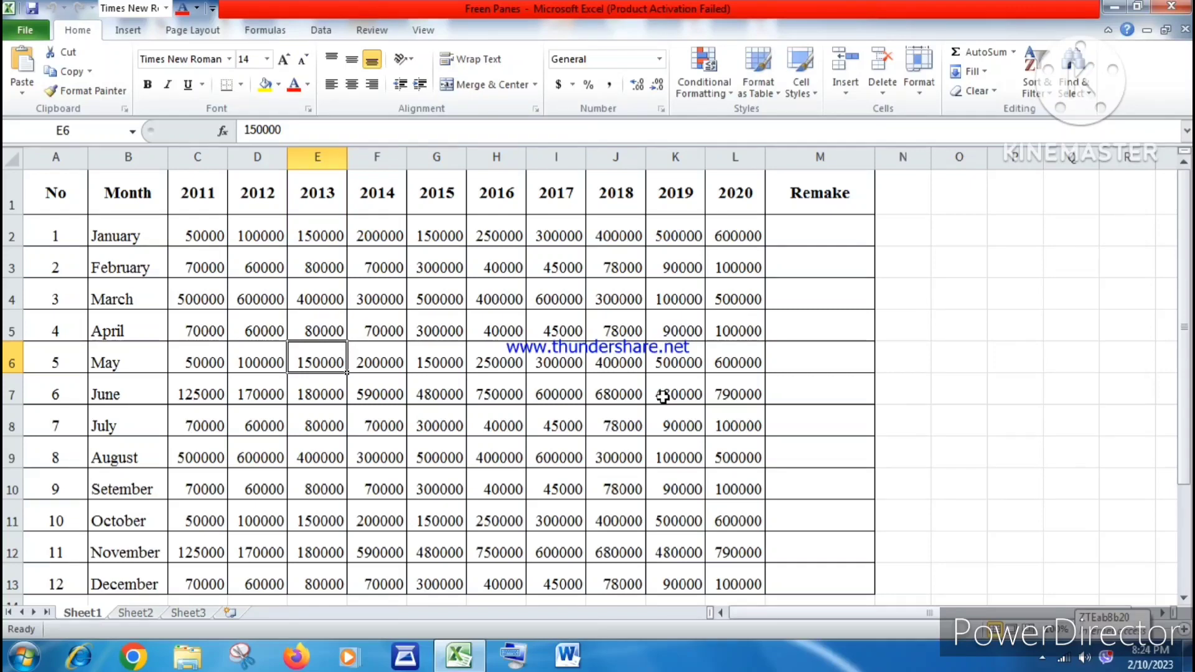
pyautogui.scroll(-7, 663, 396)
pyautogui.scroll(7, 663, 396)
pyautogui.scroll(-7, 663, 396)
pyautogui.scroll(7, 663, 396)
pyautogui.click(540, 195)
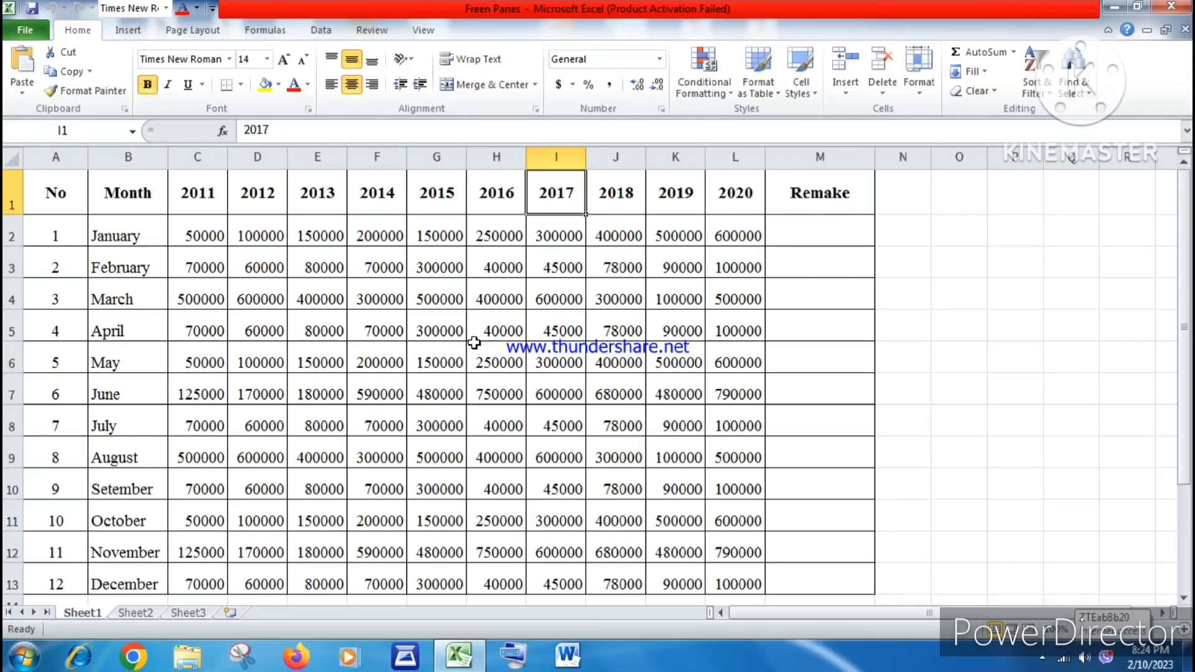
pyautogui.click(504, 234)
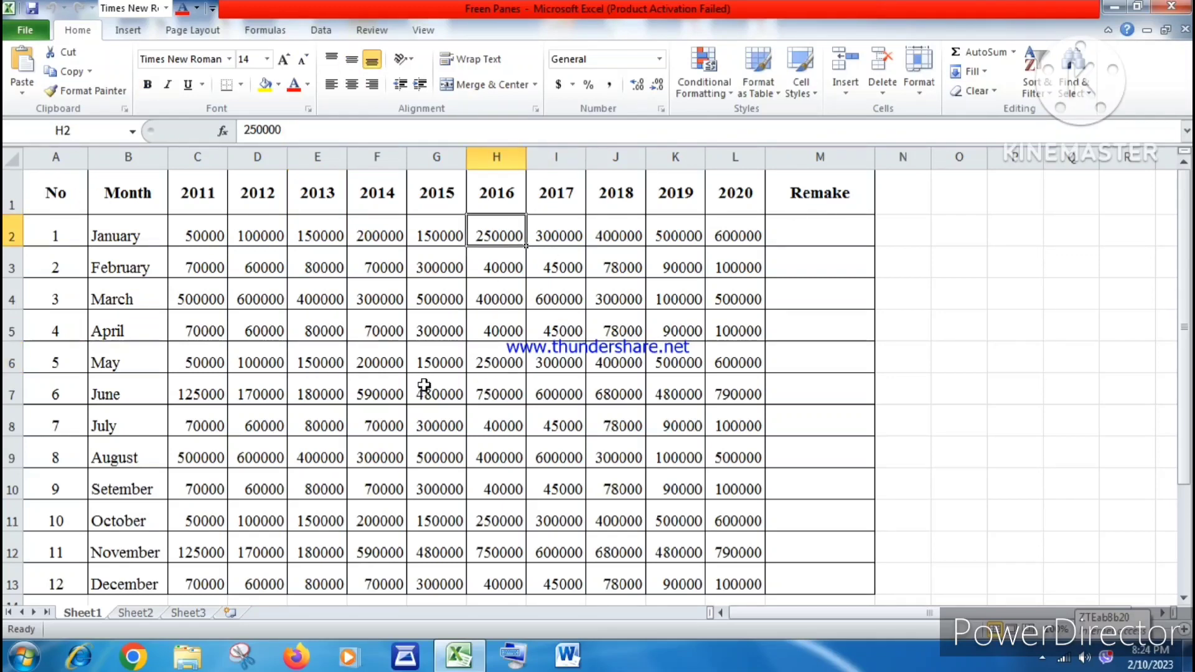
pyautogui.scroll(-1, 426, 382)
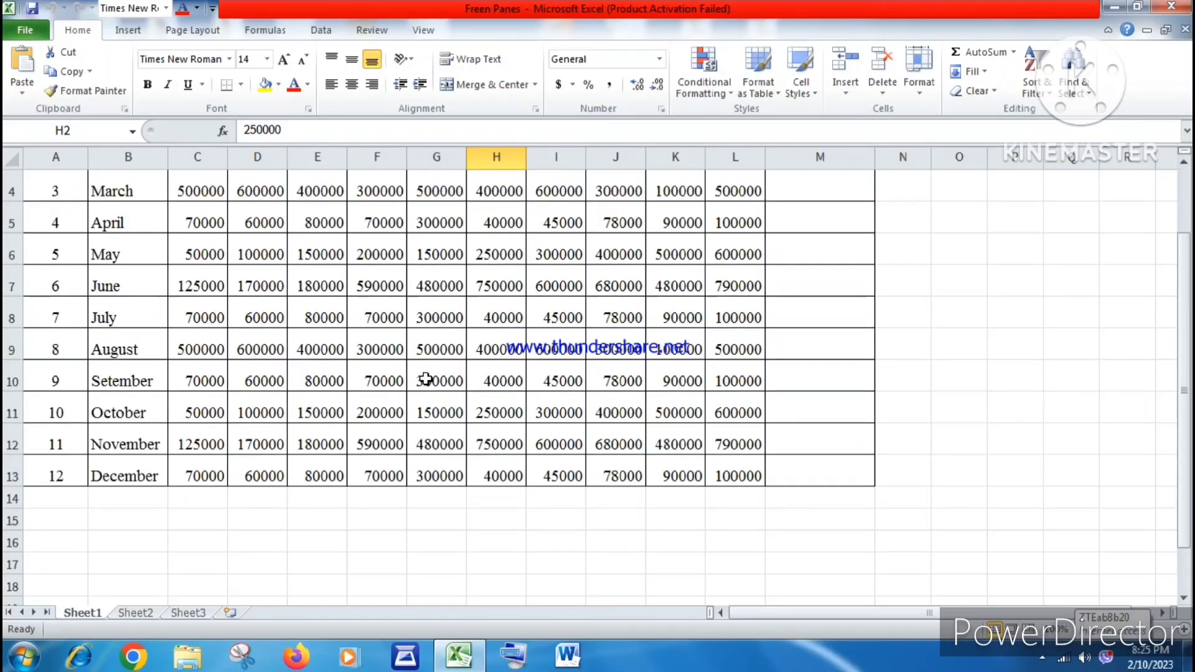
pyautogui.scroll(1, 426, 380)
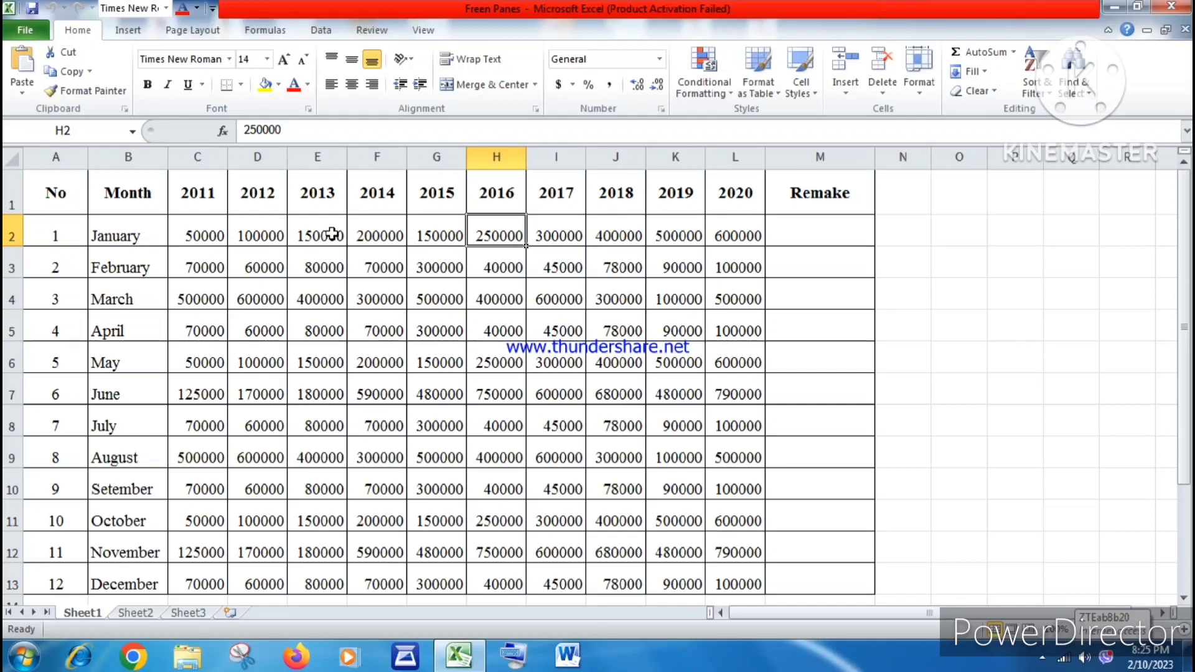
# Freeze the panes at cell C2 to lock the header row and the No and Month columns.
pyautogui.click(320, 233)
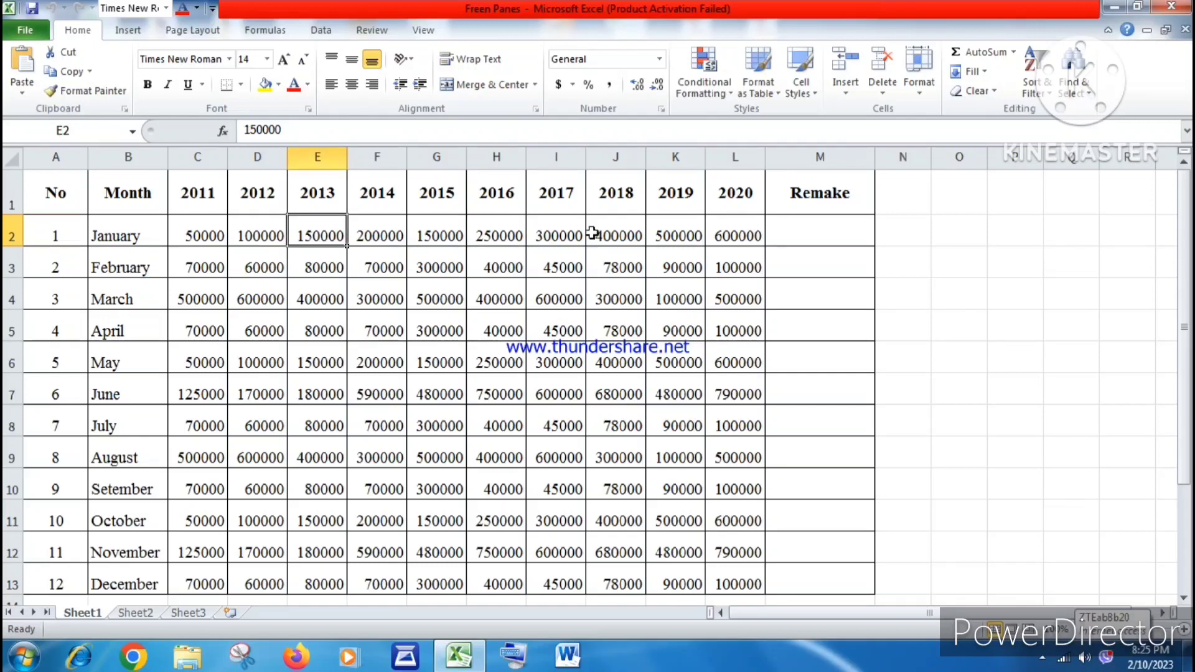
pyautogui.click(196, 231)
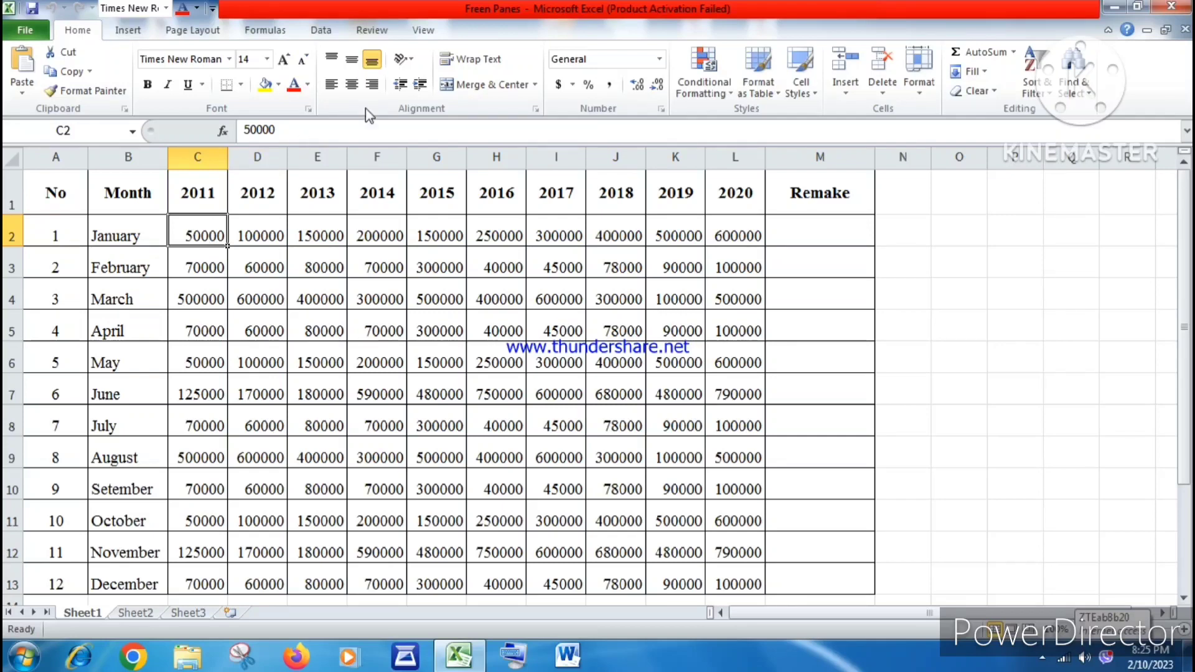
pyautogui.click(426, 34)
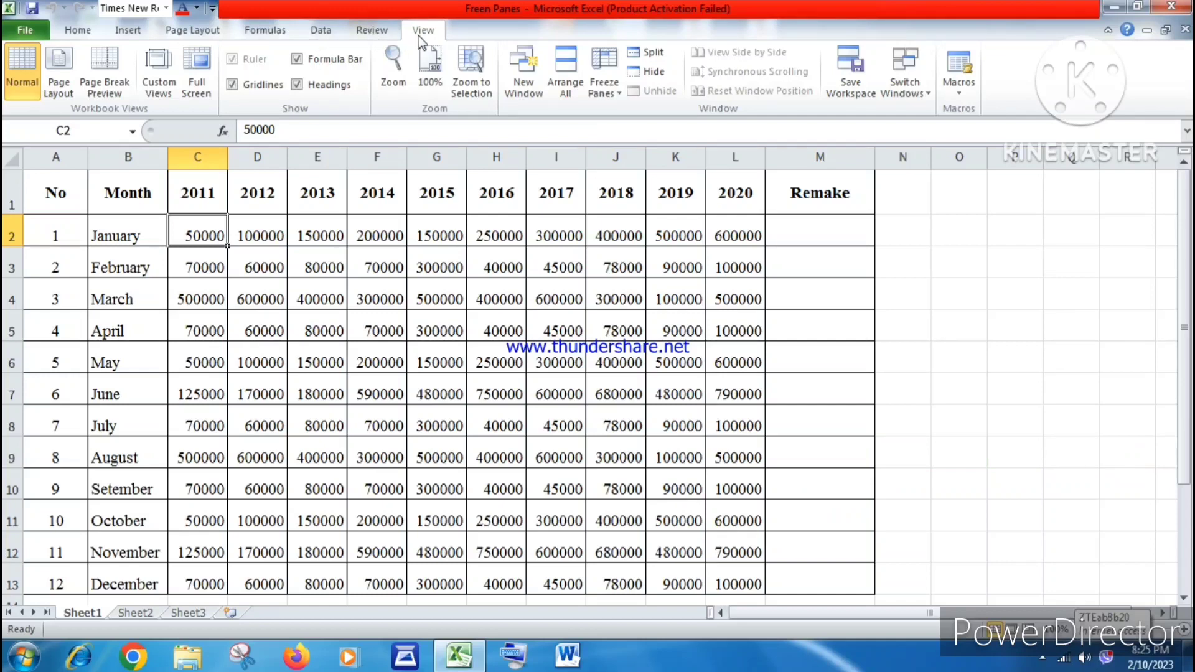
pyautogui.click(623, 101)
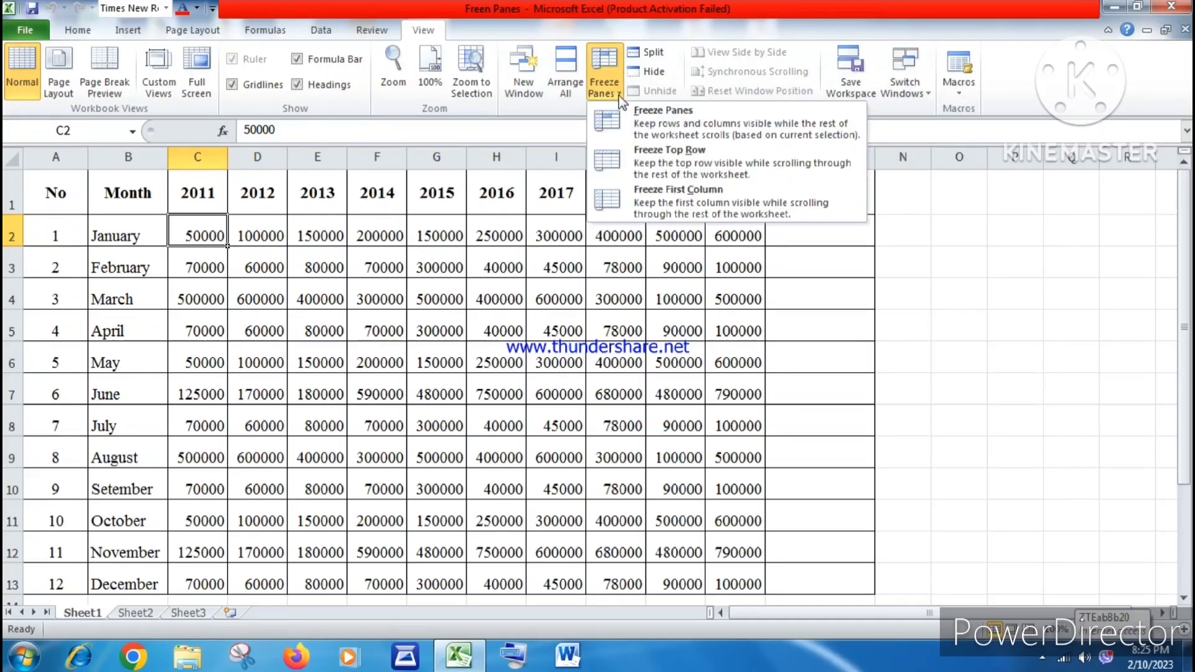
pyautogui.click(664, 117)
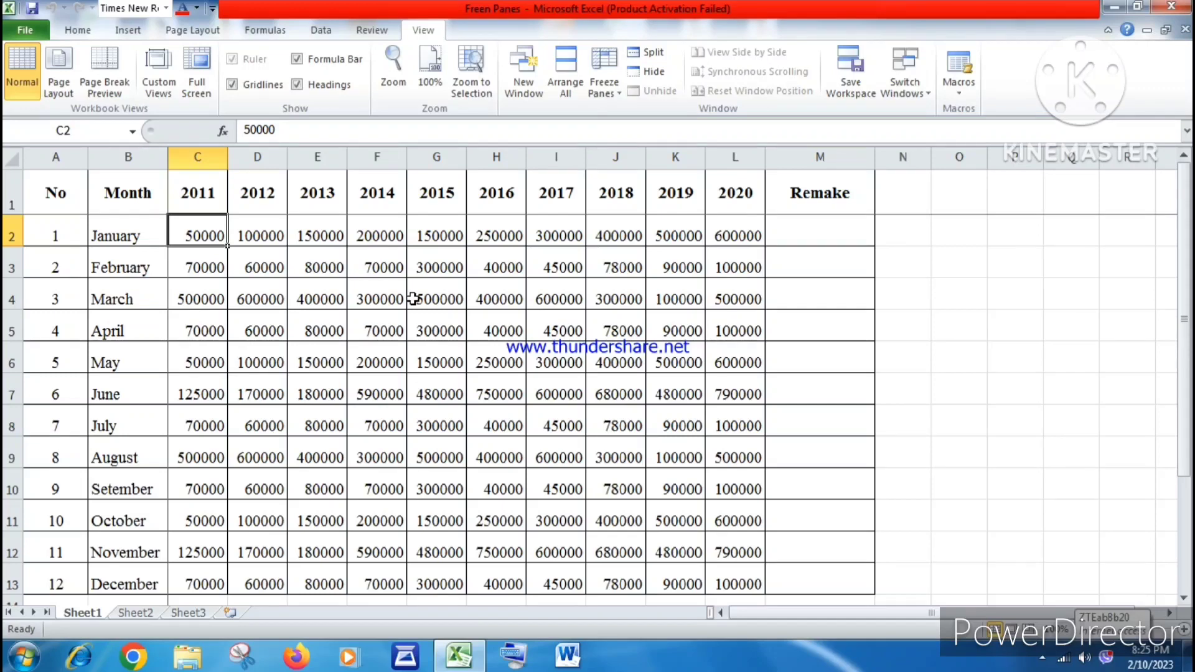
# Examine the frozen header row while moving through the months, and dismiss the Windows color scheme prompt without choosing an option.
pyautogui.scroll(-3, 413, 299)
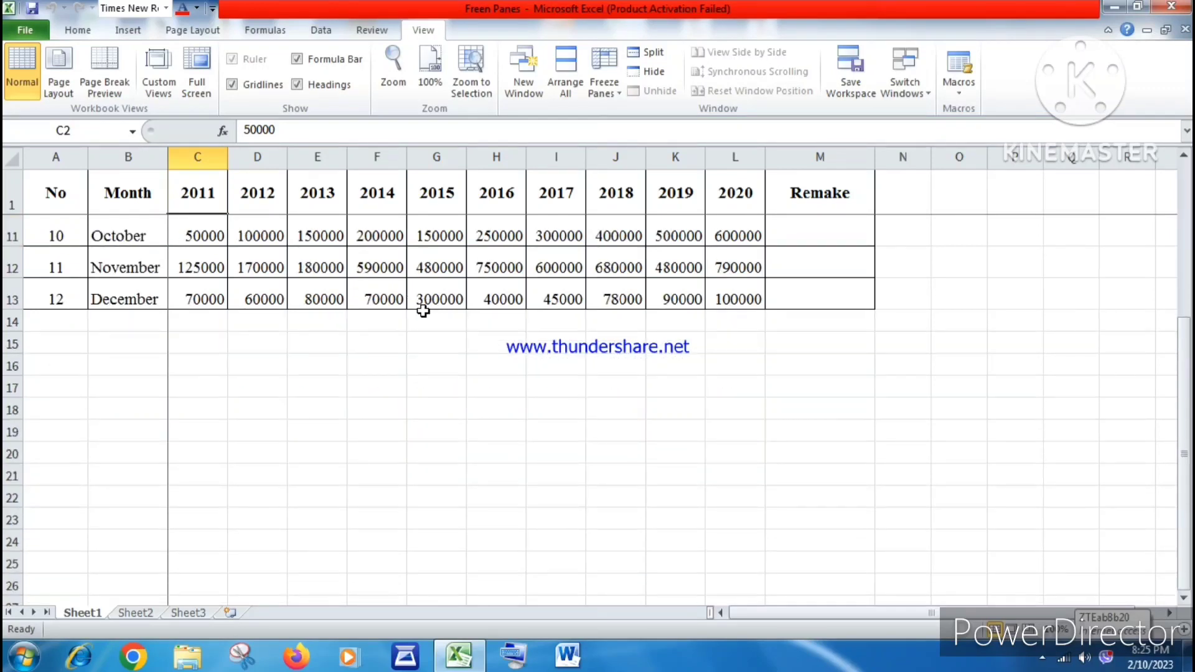
pyautogui.scroll(-1, 422, 312)
pyautogui.scroll(2, 376, 280)
pyautogui.scroll(1, 357, 349)
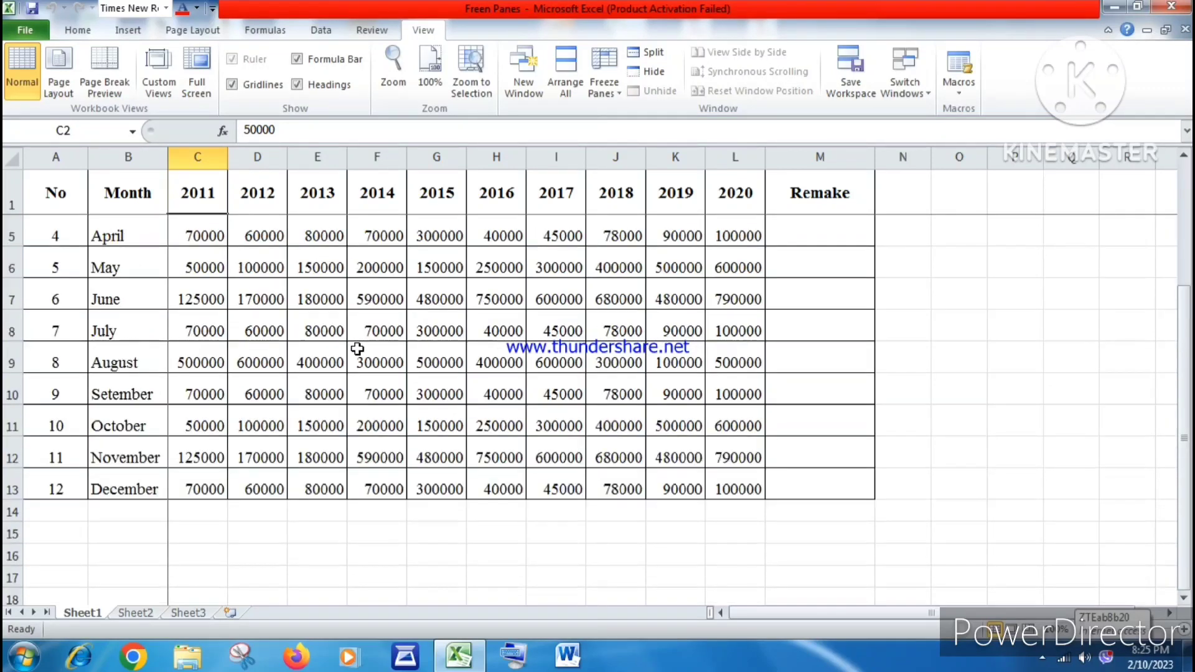
pyautogui.scroll(1, 356, 349)
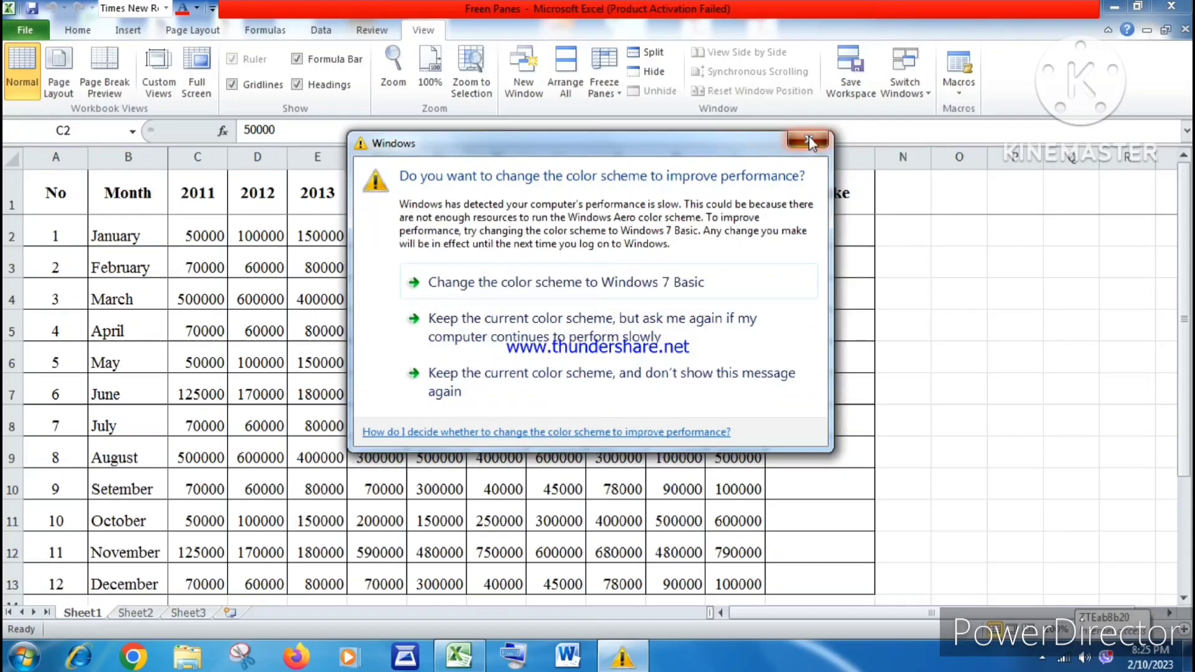
pyautogui.click(809, 142)
pyautogui.scroll(-1, 193, 267)
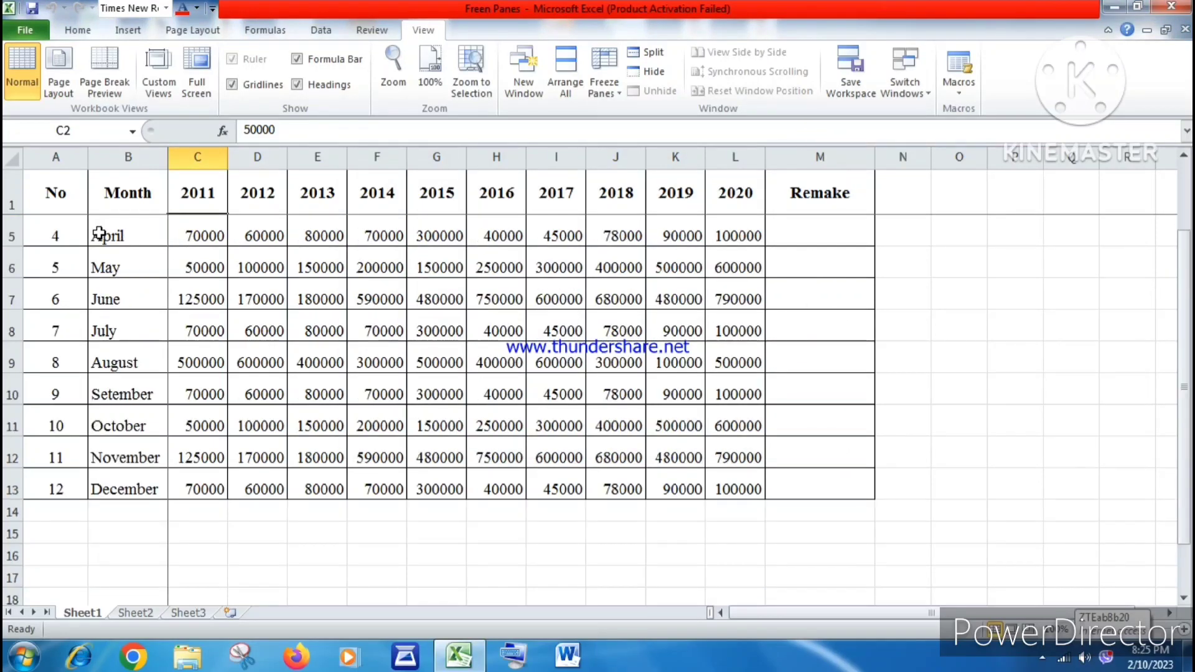
pyautogui.click(195, 234)
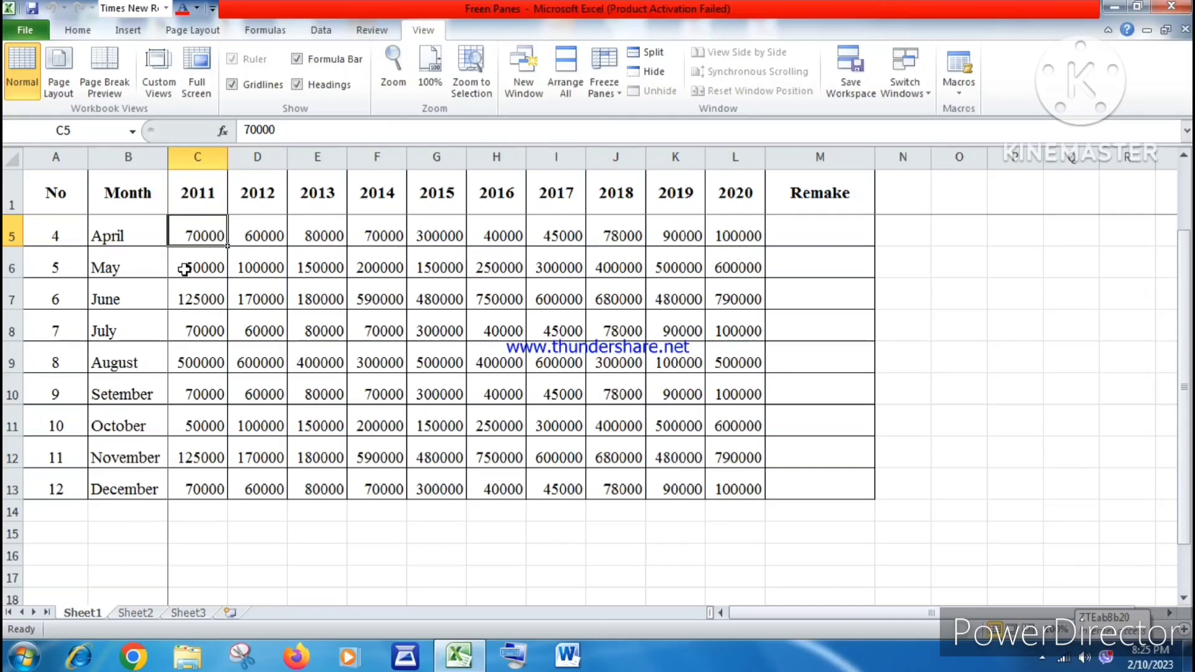
pyautogui.scroll(-1, 184, 269)
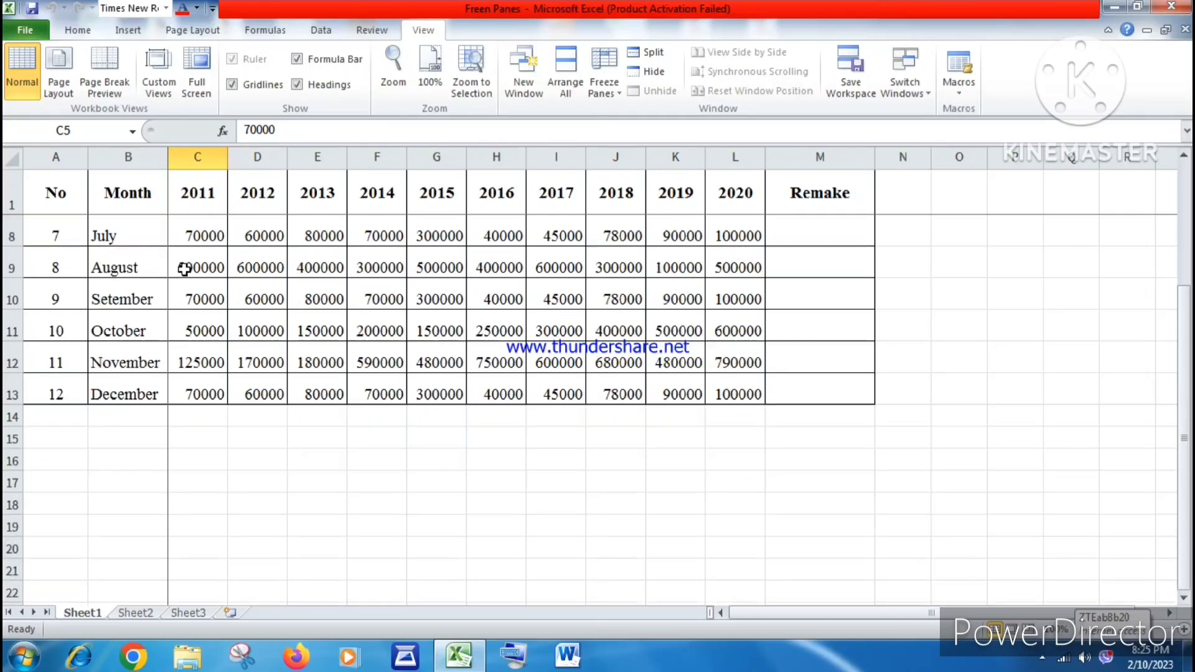
pyautogui.click(205, 238)
pyautogui.scroll(2, 508, 311)
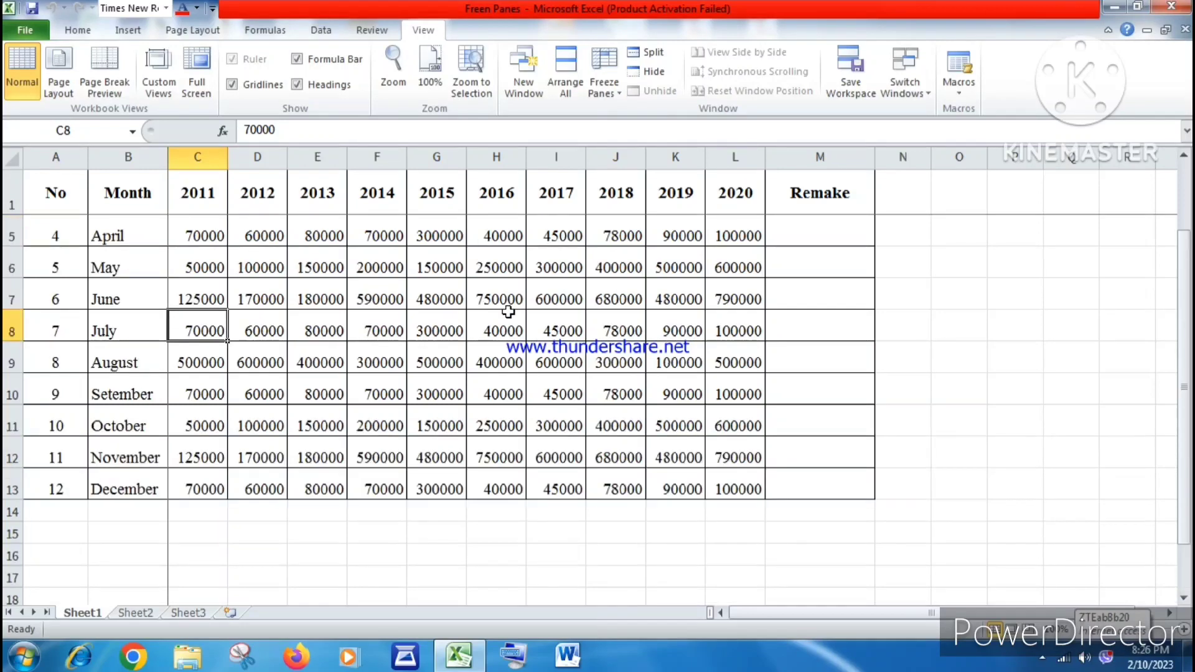
pyautogui.scroll(-4, 440, 390)
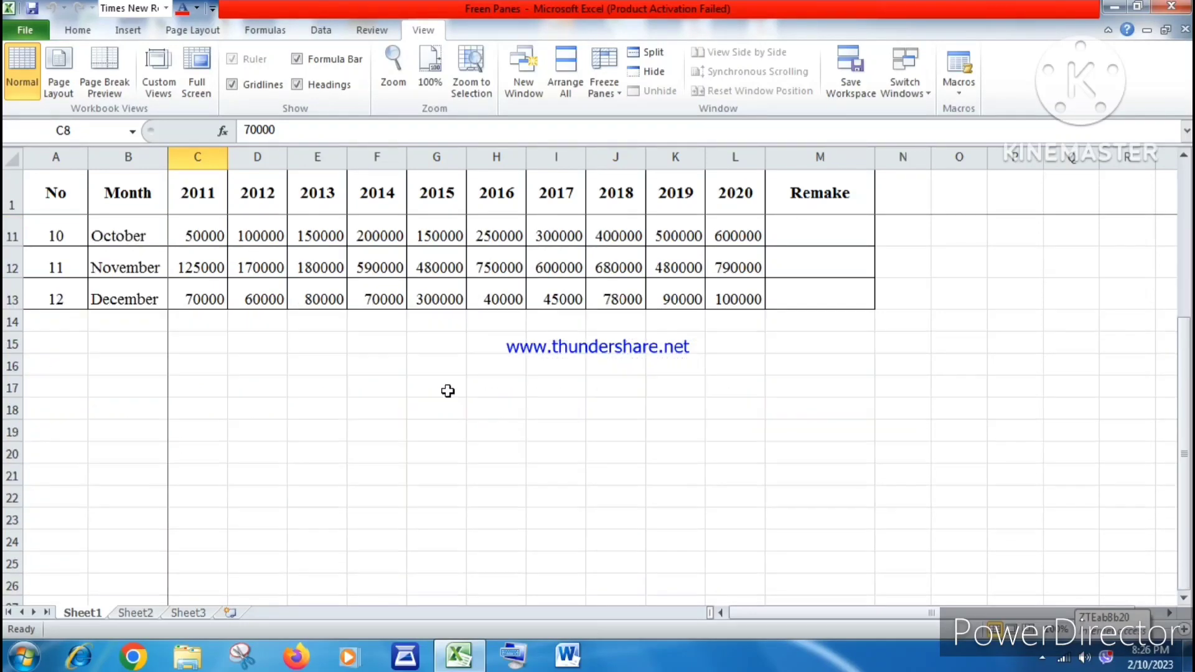
pyautogui.scroll(4, 451, 374)
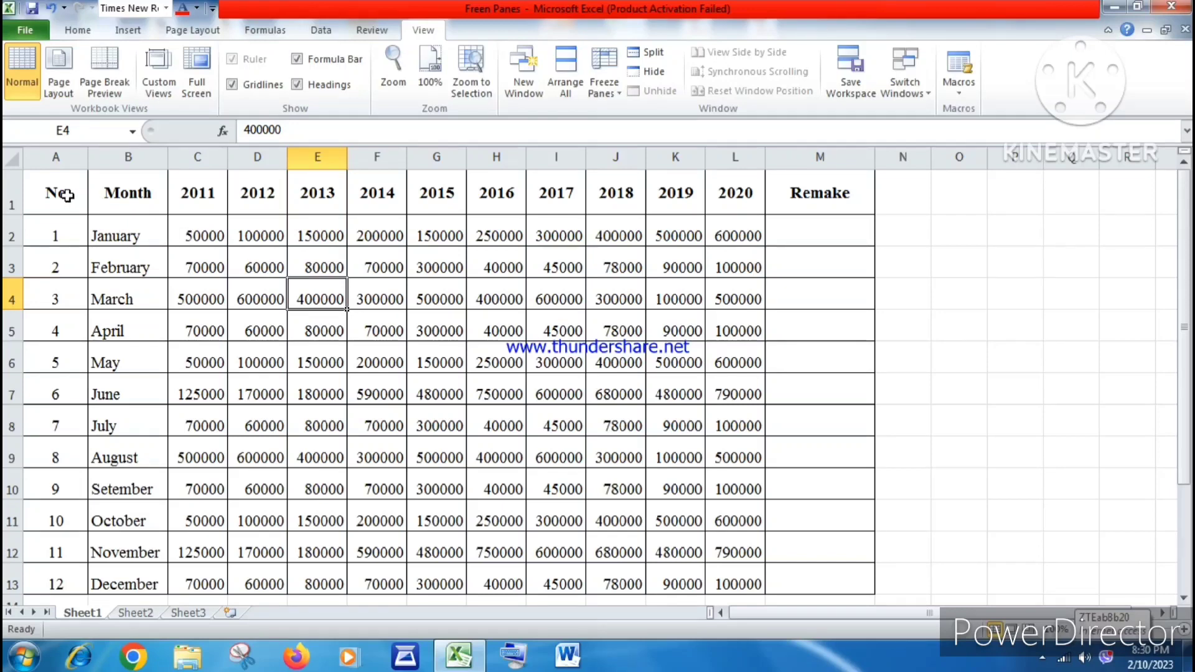
# Examine the unfrozen table by checking the 2011 and 2014 data cells and whether the header row scrolls away.
pyautogui.click(190, 236)
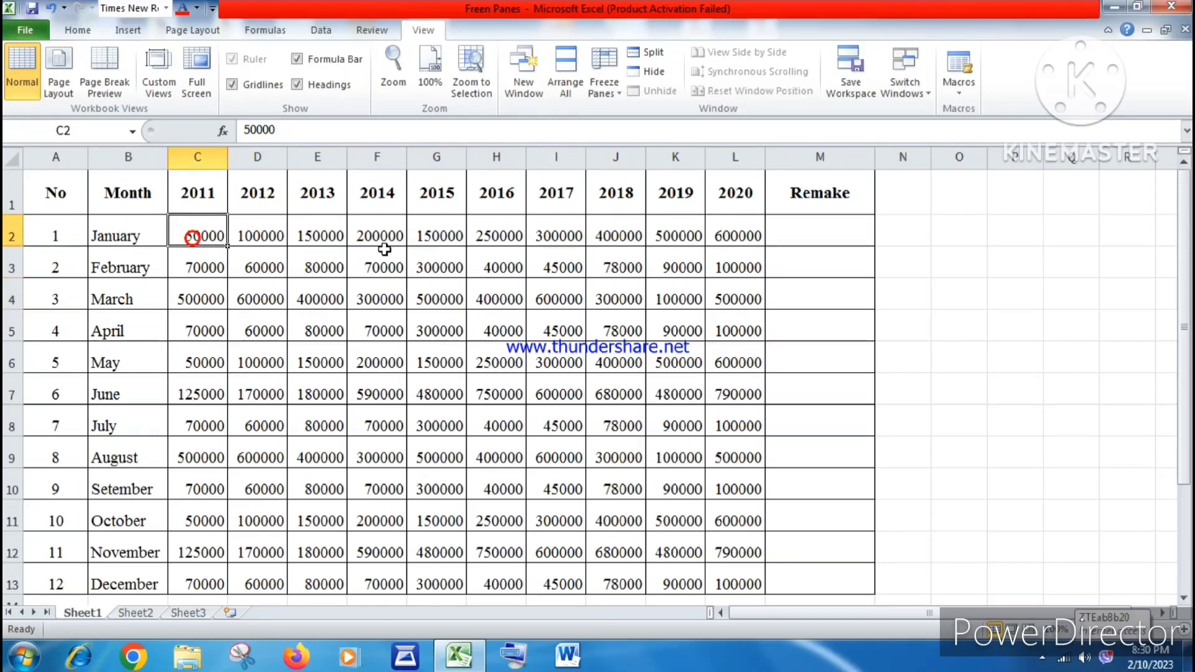
pyautogui.click(395, 254)
pyautogui.click(368, 347)
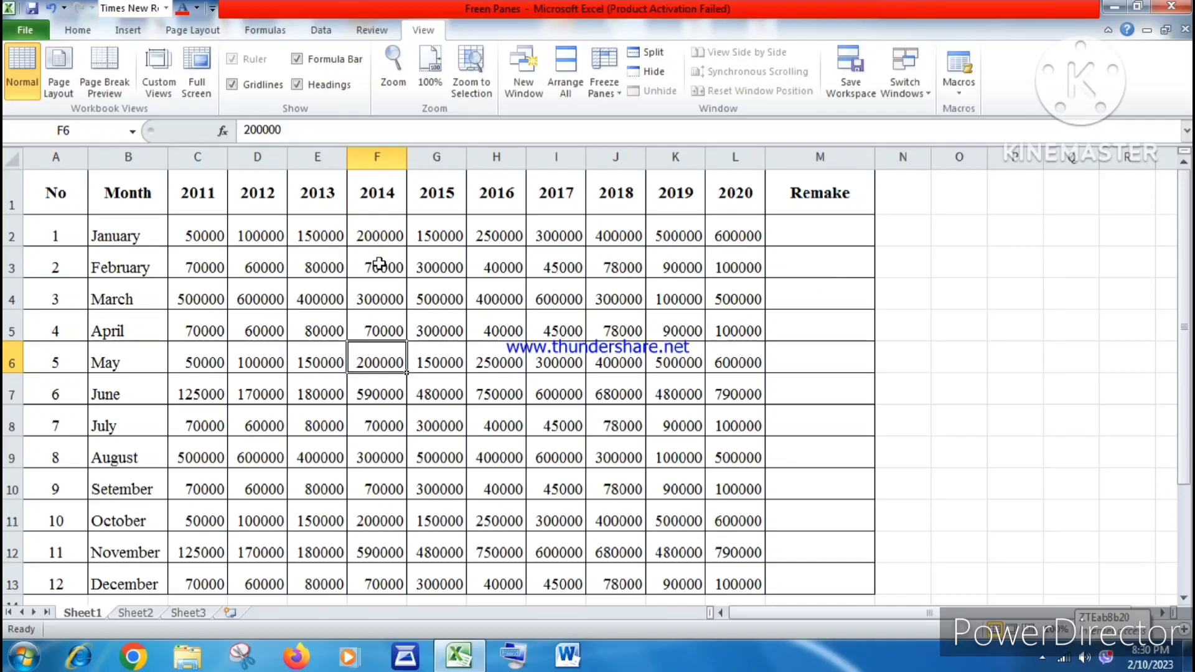
pyautogui.click(379, 267)
pyautogui.scroll(-1, 377, 259)
pyautogui.scroll(1, 447, 315)
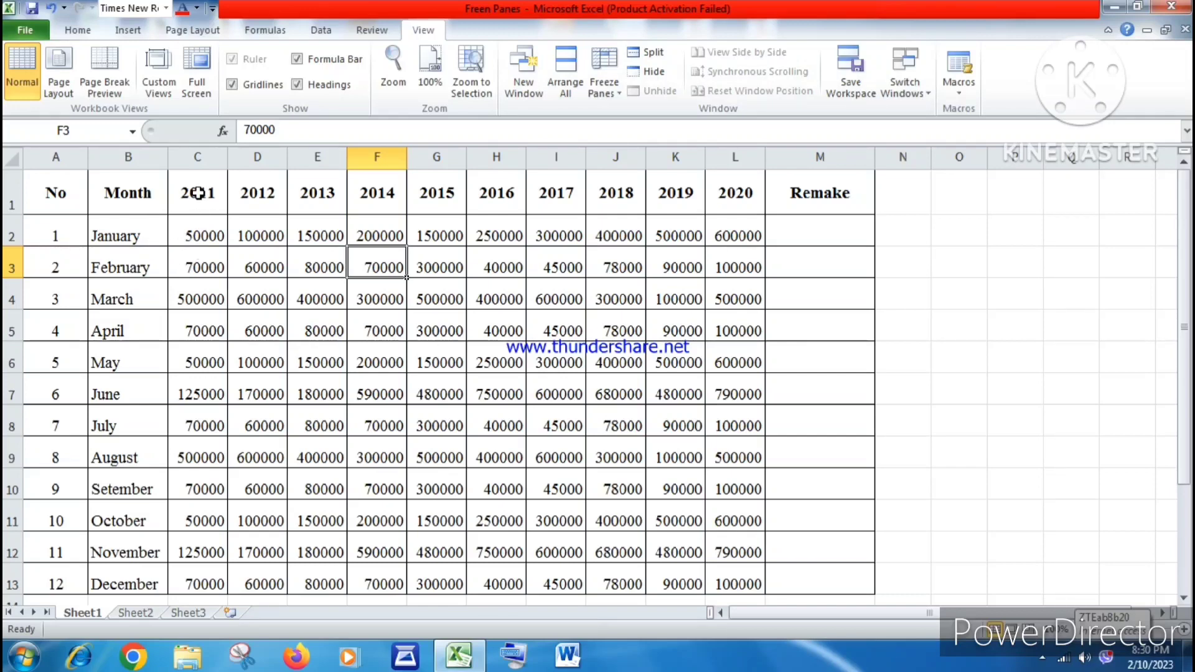
pyautogui.click(193, 228)
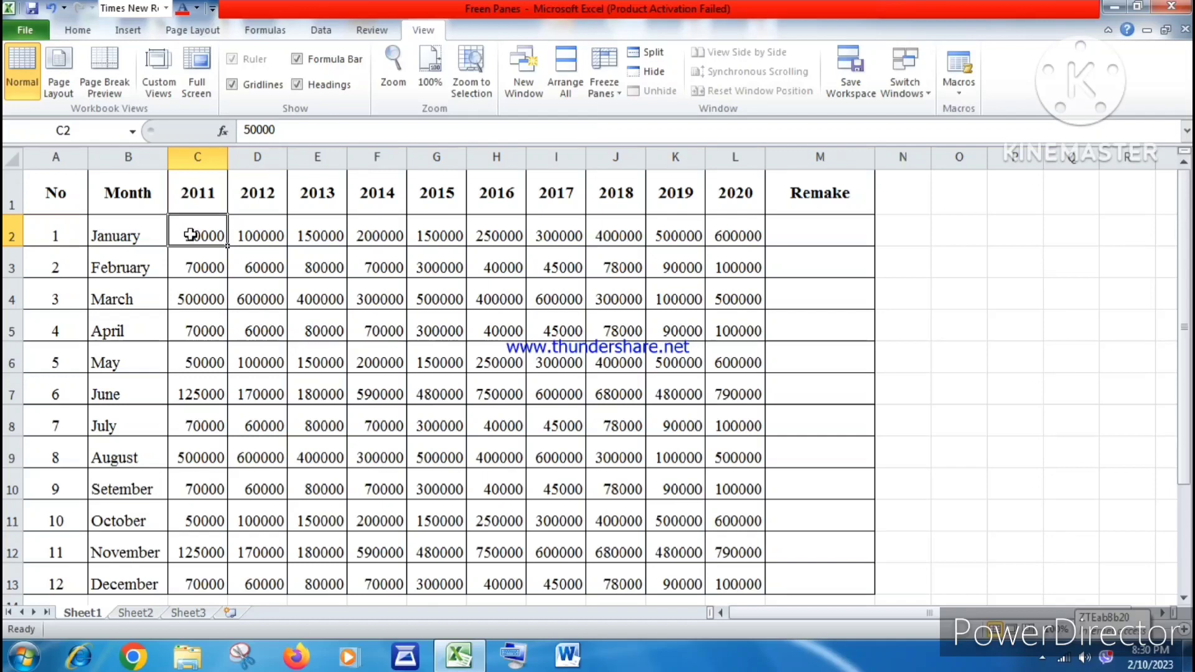
pyautogui.scroll(-1, 191, 234)
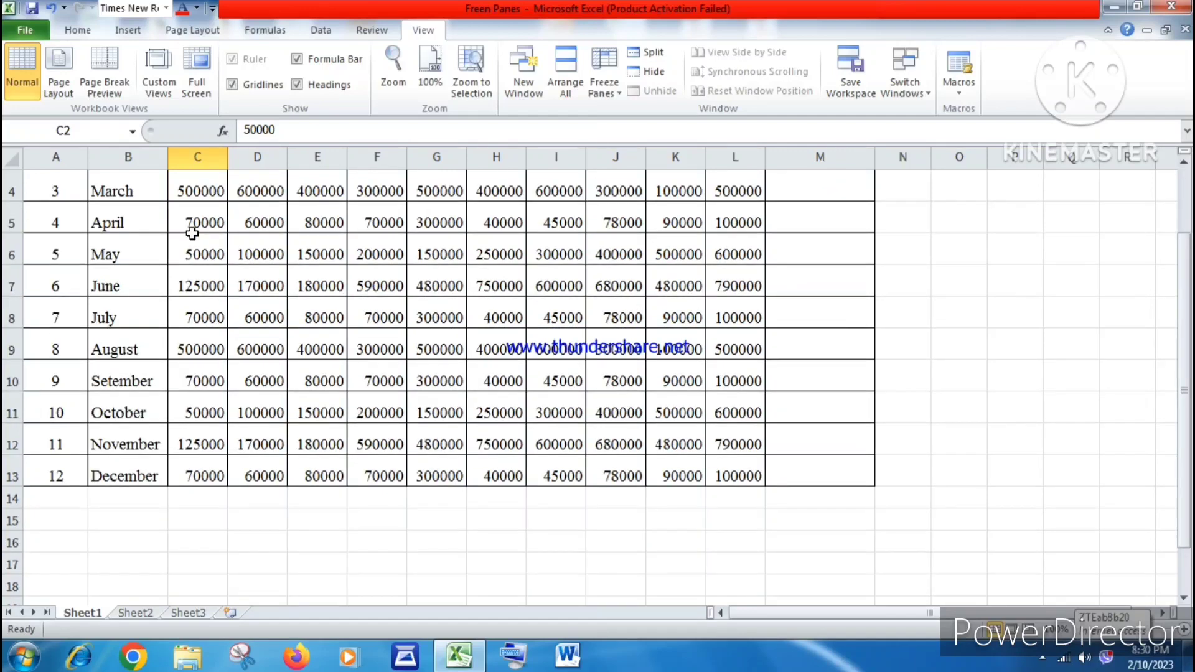
pyautogui.scroll(1, 192, 233)
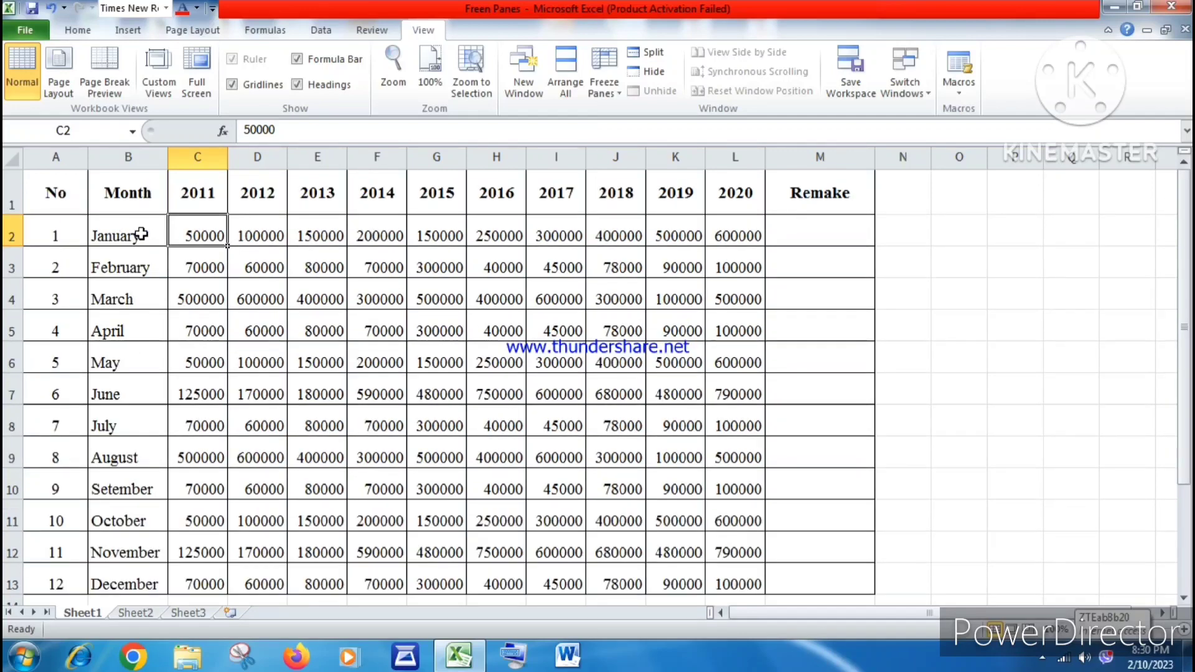
# Freeze row 1 and columns A and B by applying Freeze Panes at the January 2011 cell, C2.
pyautogui.click(210, 230)
pyautogui.click(618, 91)
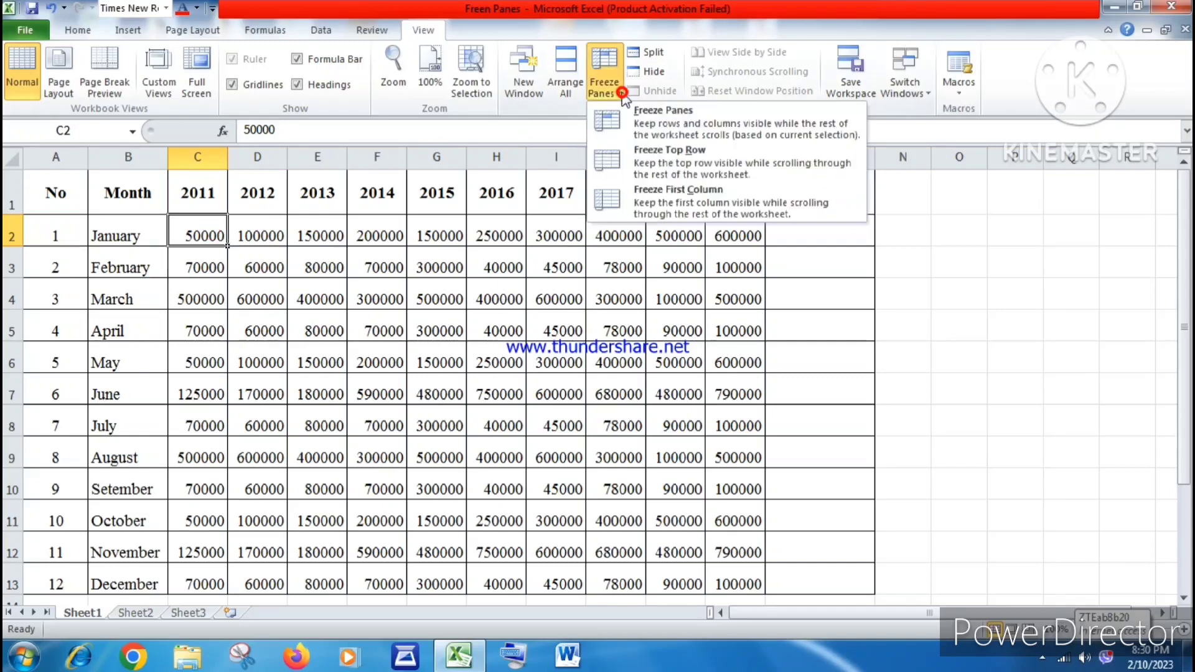
pyautogui.click(663, 122)
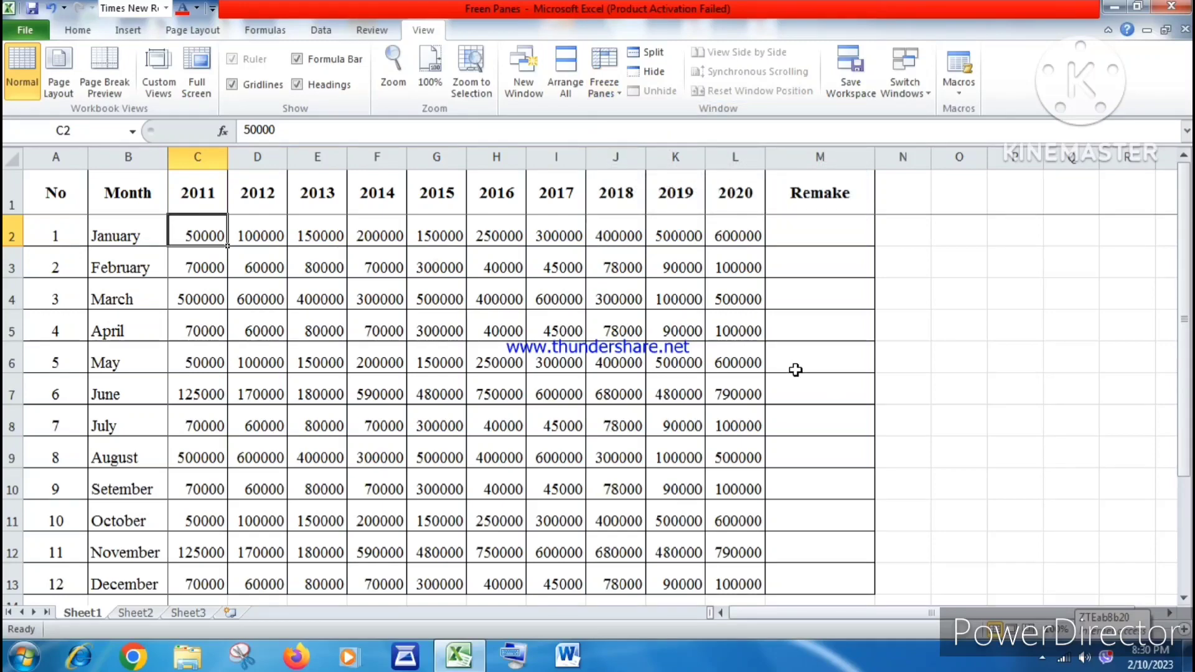
# Check that the year headings stay in place against the monthly figures, dismissing the Windows color scheme prompt unanswered.
pyautogui.scroll(-2, 795, 370)
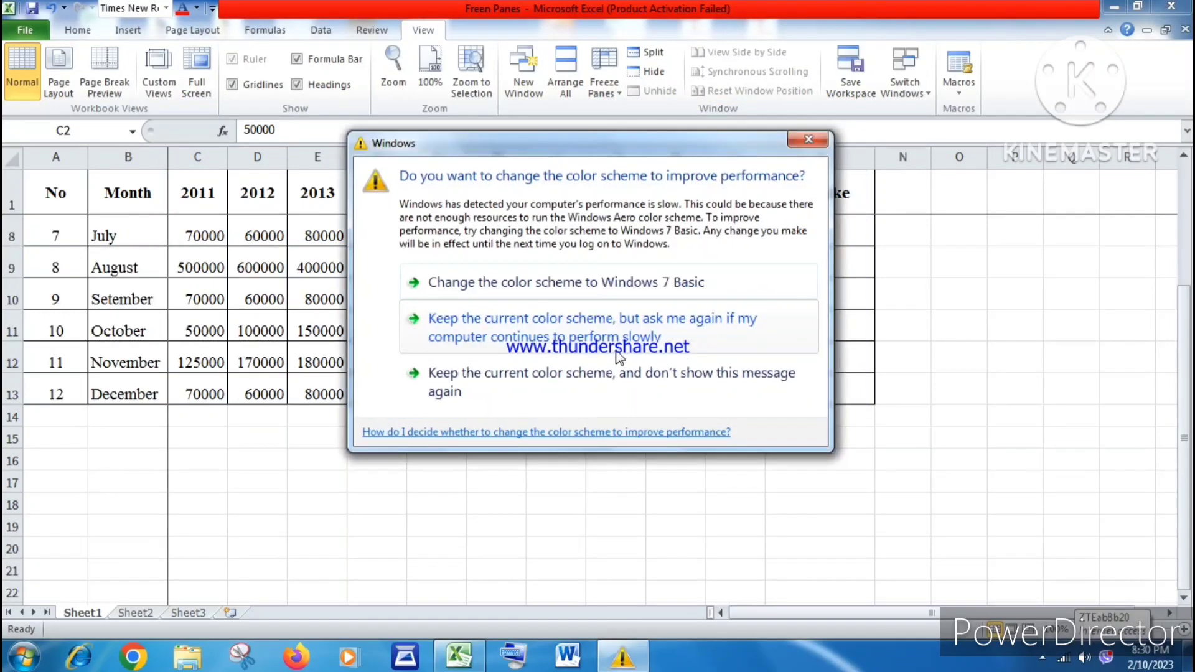
pyautogui.click(809, 140)
pyautogui.scroll(2, 376, 348)
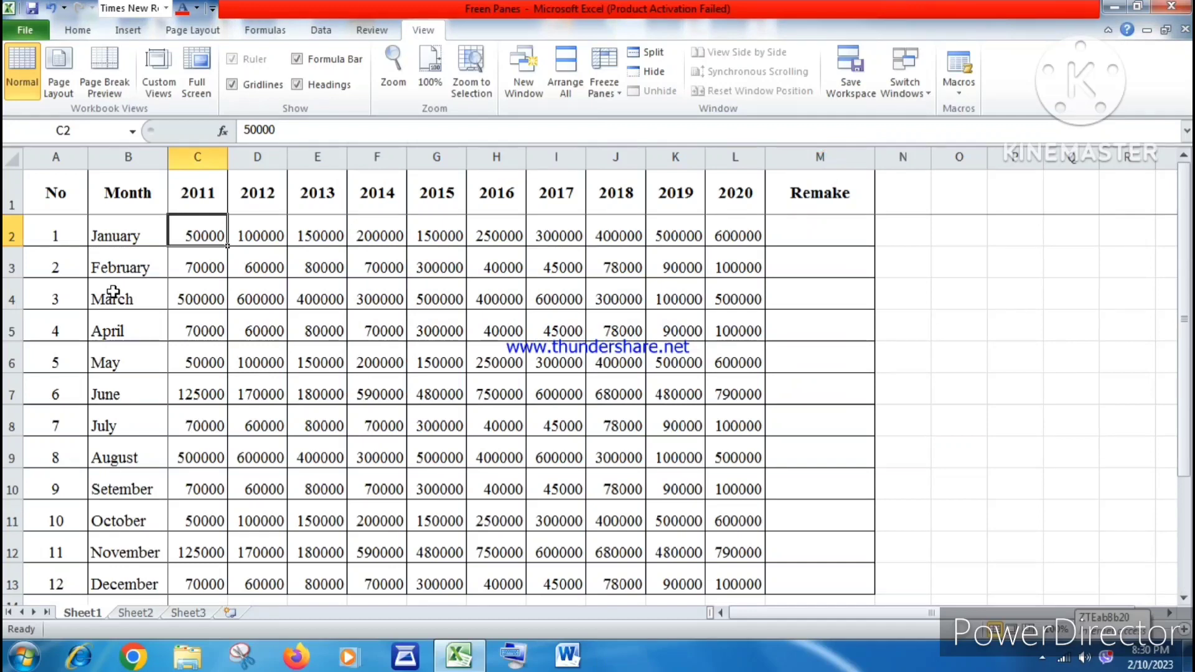
pyautogui.scroll(-1, 182, 321)
pyautogui.click(211, 234)
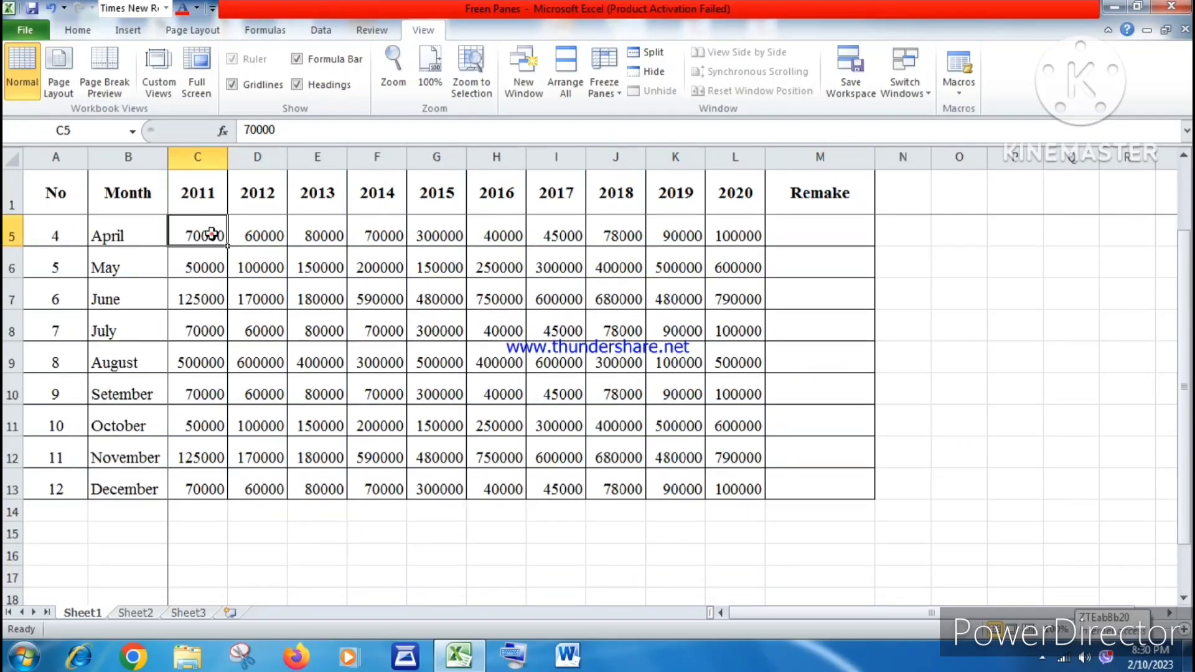
pyautogui.click(549, 234)
pyautogui.click(709, 234)
pyautogui.click(559, 299)
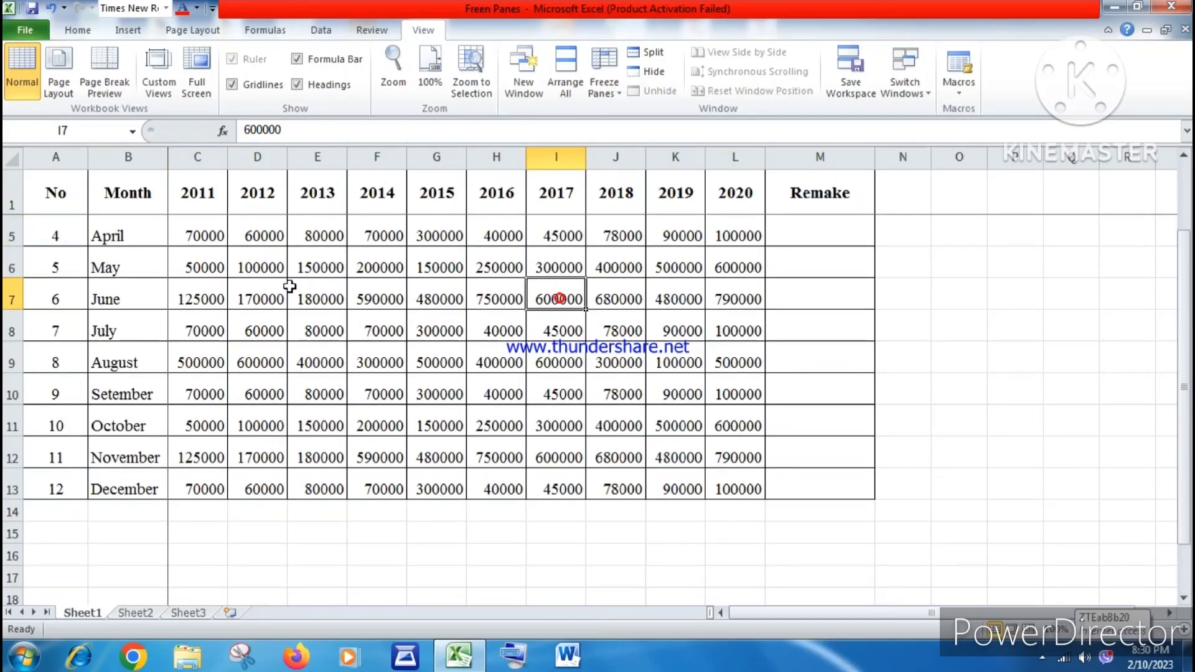
pyautogui.click(289, 287)
pyautogui.scroll(-2, 289, 283)
pyautogui.scroll(3, 217, 283)
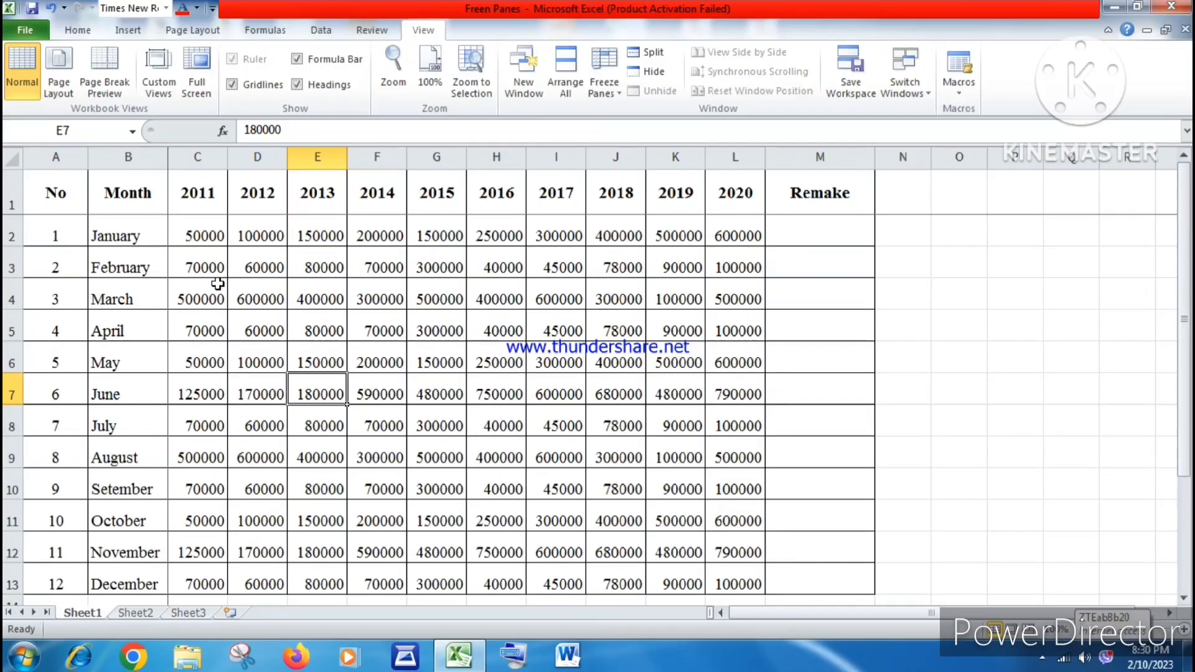
# Check the frozen header row against the months down to December, and unfreeze the panes from the January 2011 cell, C2.
pyautogui.scroll(-3, 217, 284)
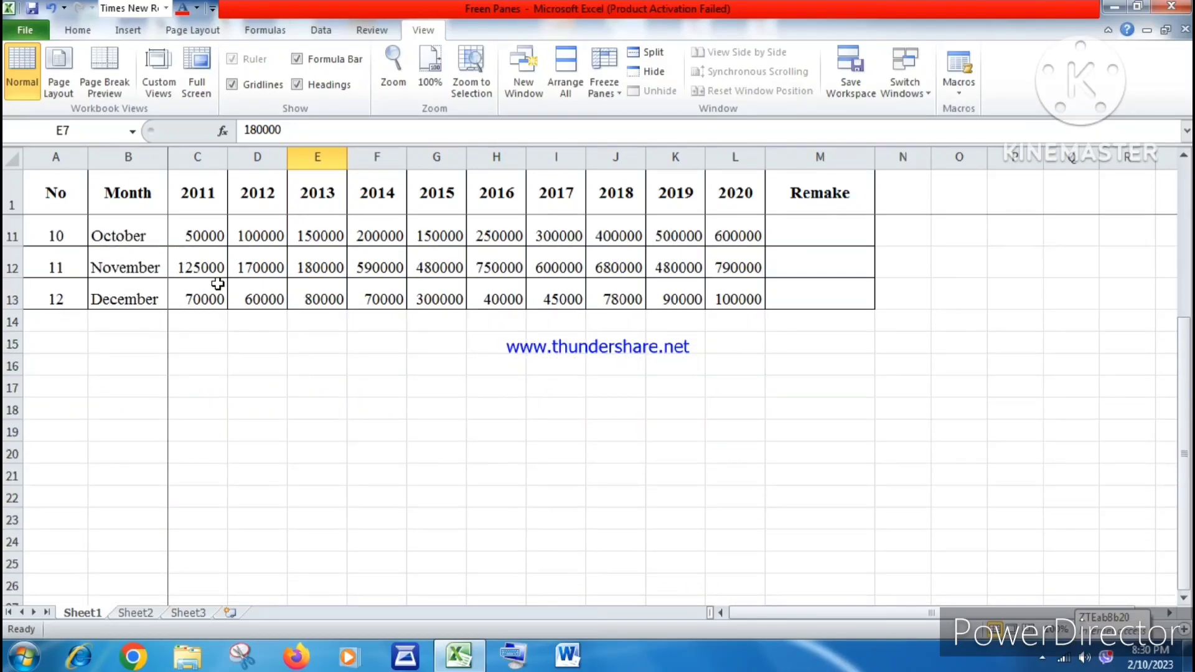
pyautogui.scroll(3, 209, 292)
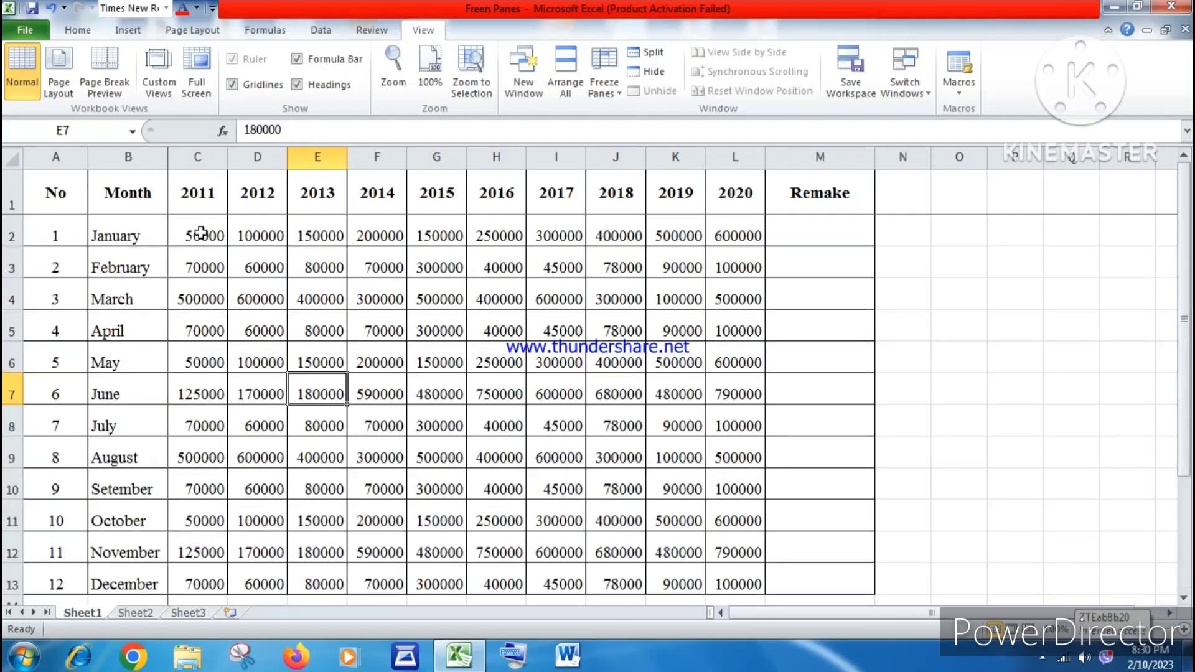
pyautogui.click(200, 232)
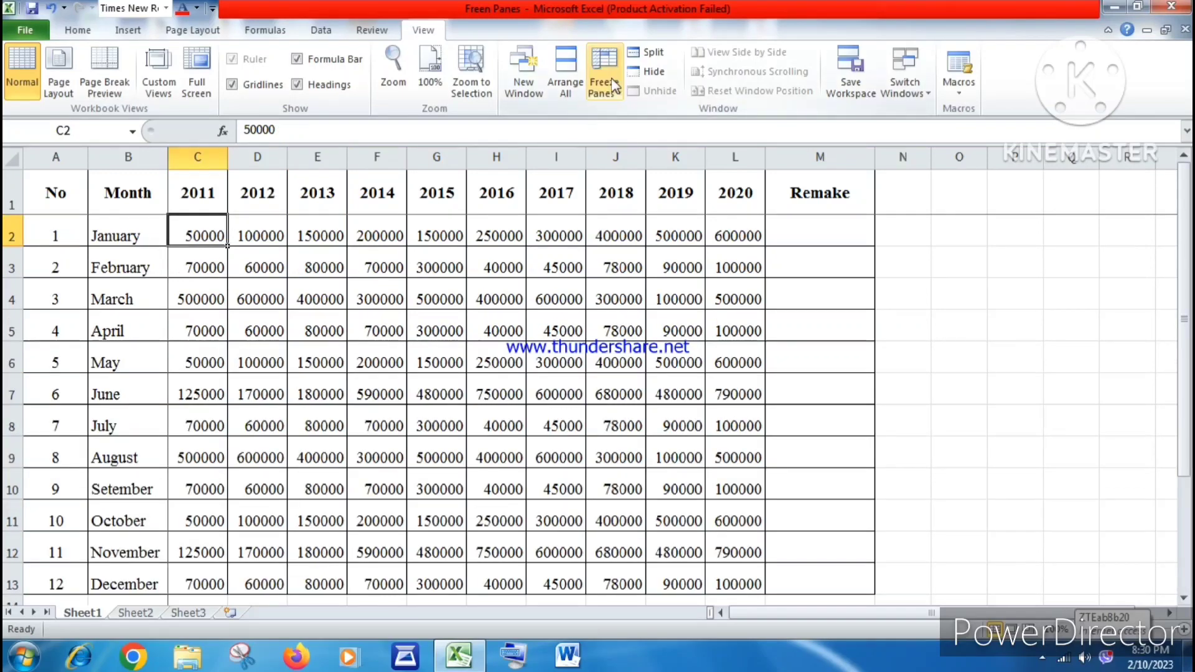
pyautogui.click(618, 94)
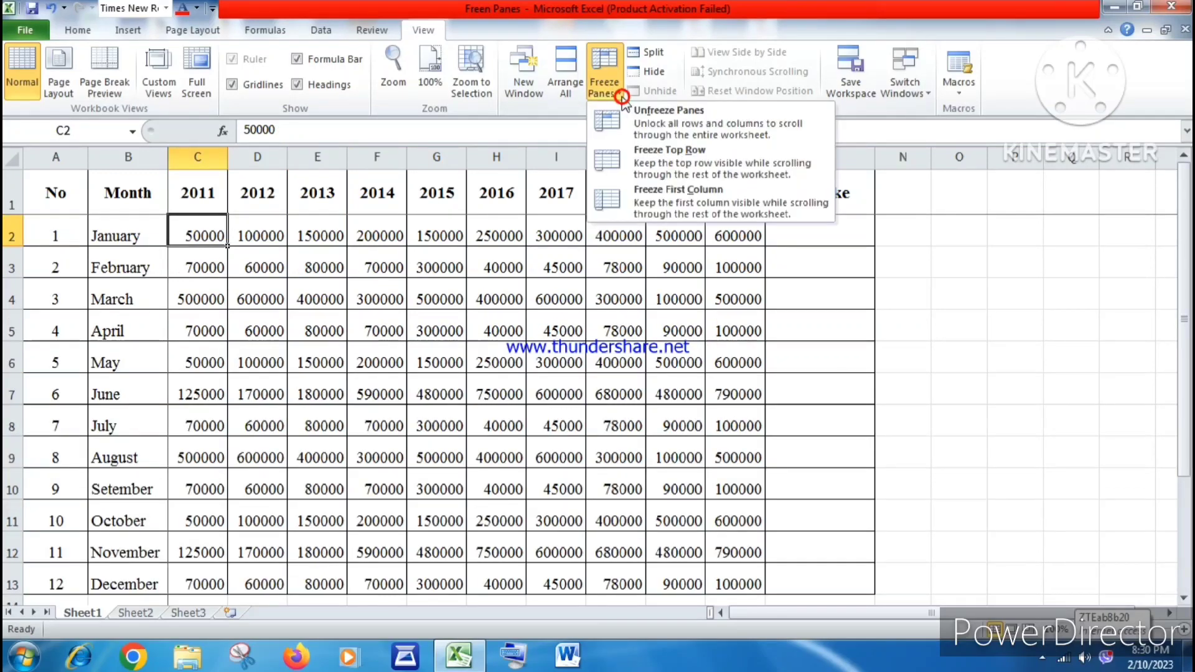
pyautogui.click(674, 120)
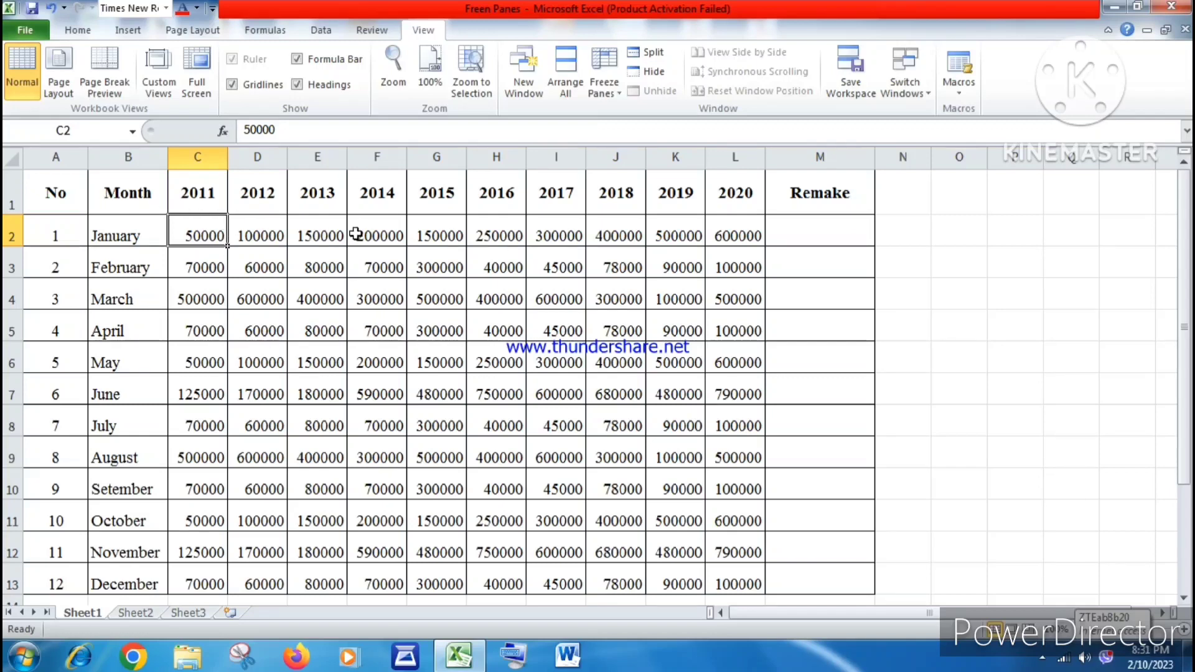
# Freeze the header row together with the No and Month columns by reapplying Freeze Panes at cell C2.
pyautogui.click(278, 329)
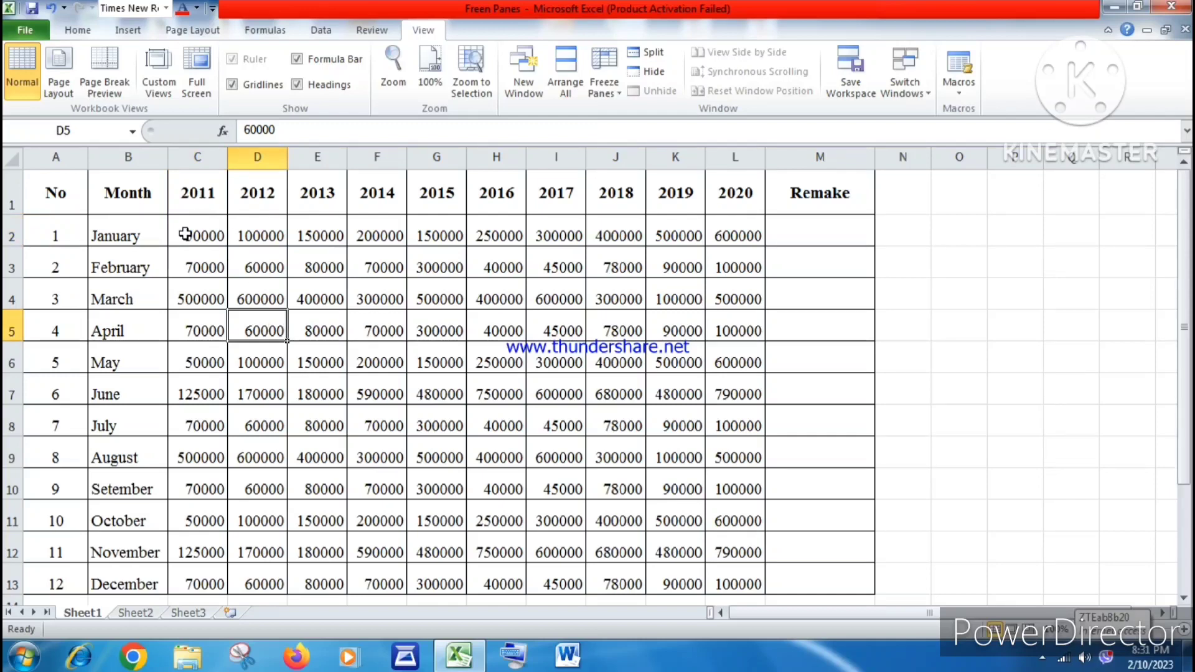
pyautogui.click(200, 237)
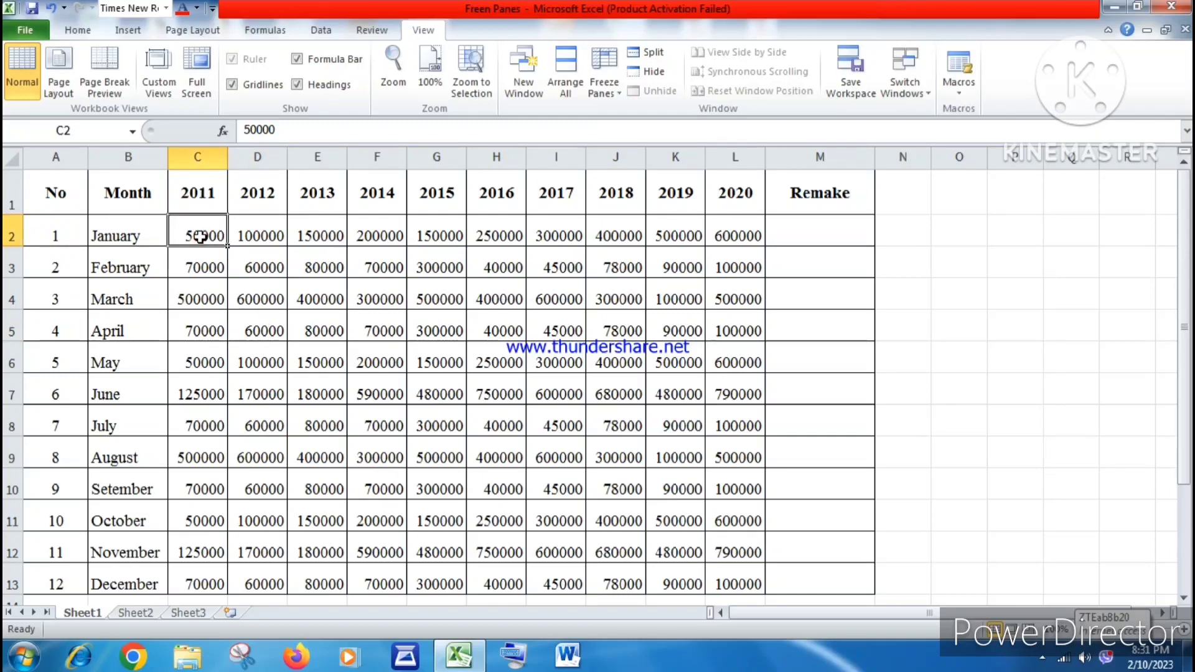
pyautogui.click(619, 96)
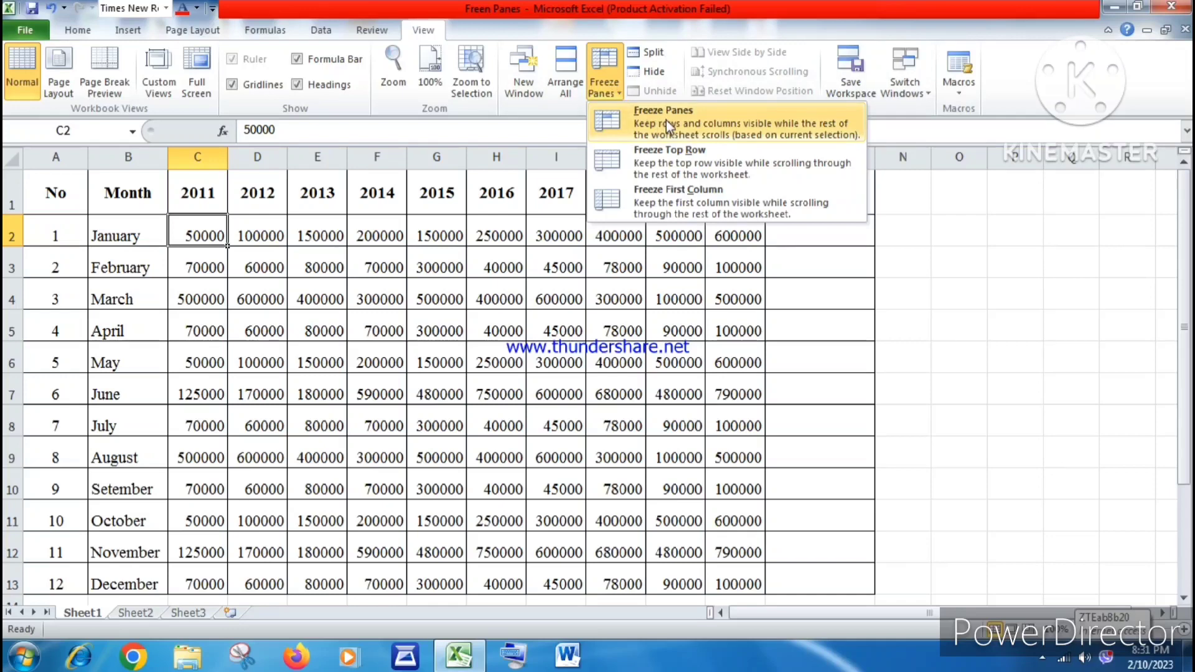
pyautogui.click(666, 120)
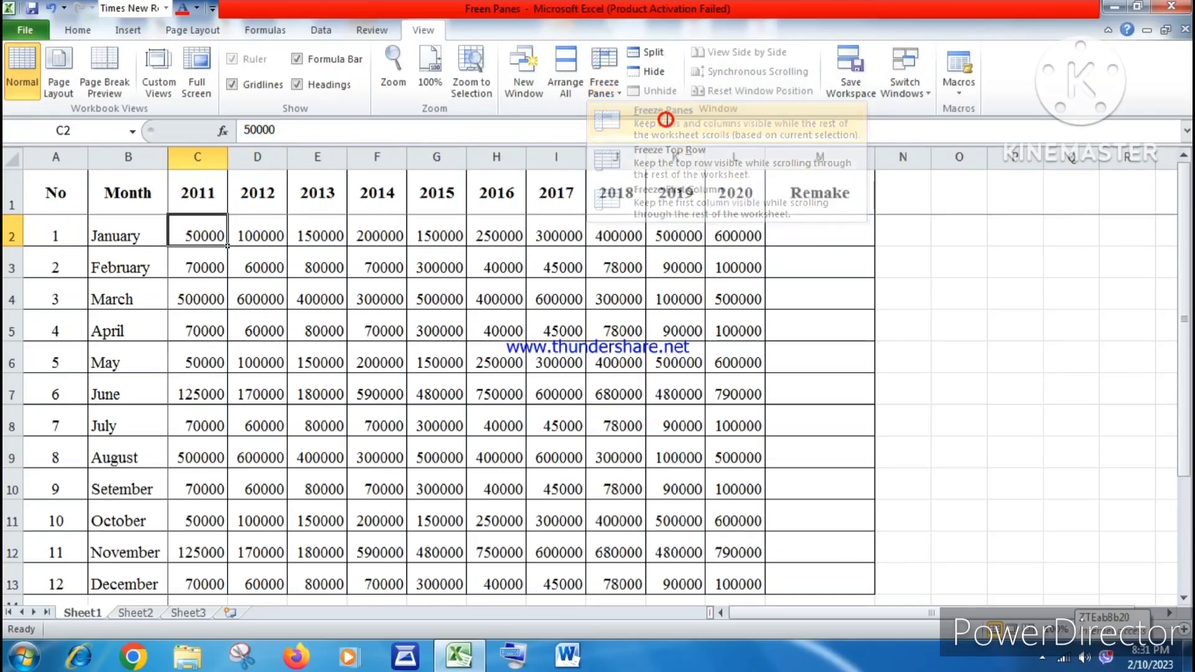
# Examine whether the No and Month columns stay in place while moving across the yearly figures and back to 2011.
pyautogui.click(1170, 613)
pyautogui.click(1170, 613)
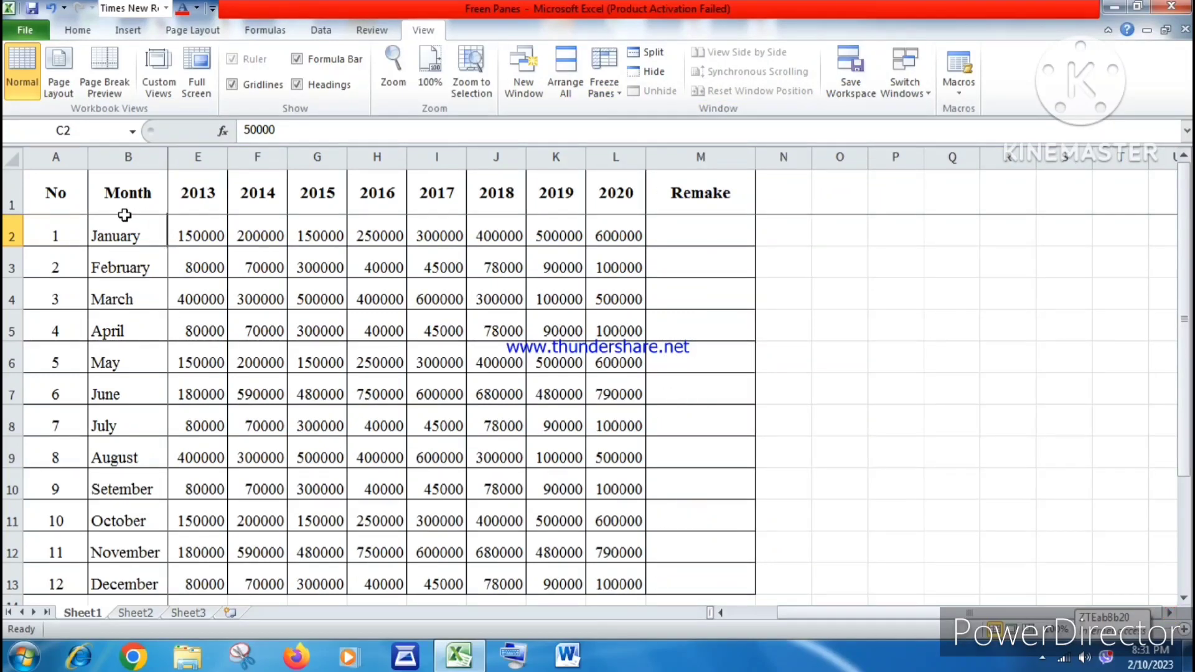
pyautogui.click(193, 238)
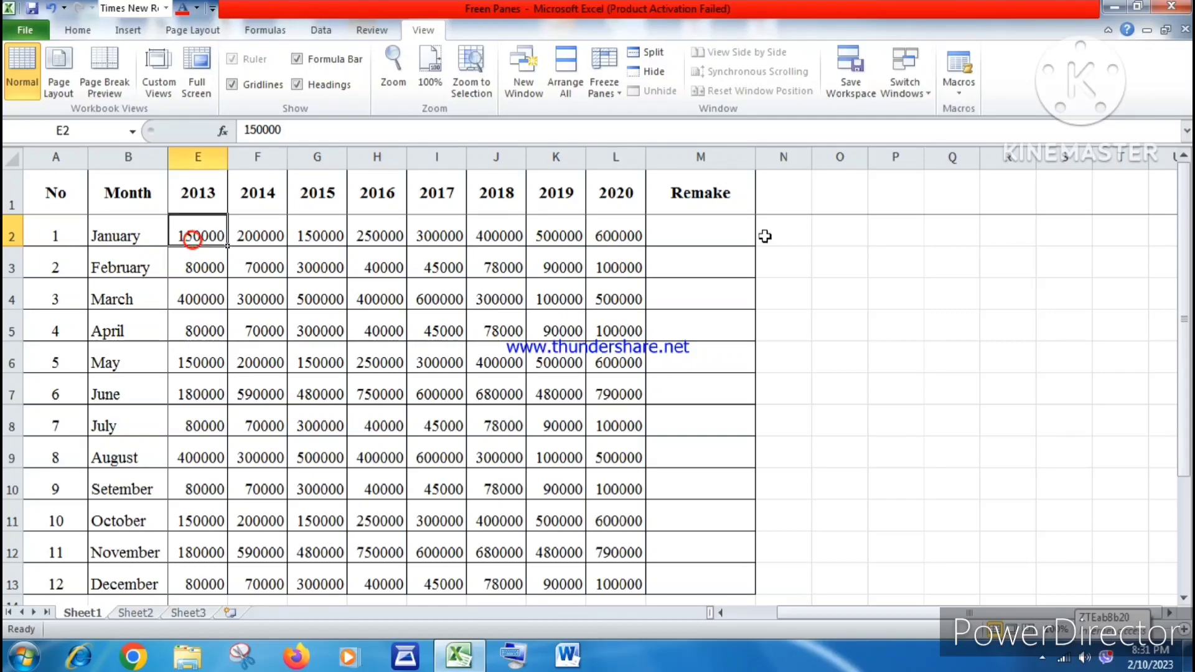
pyautogui.click(1170, 612)
pyautogui.click(1169, 613)
pyautogui.click(1169, 612)
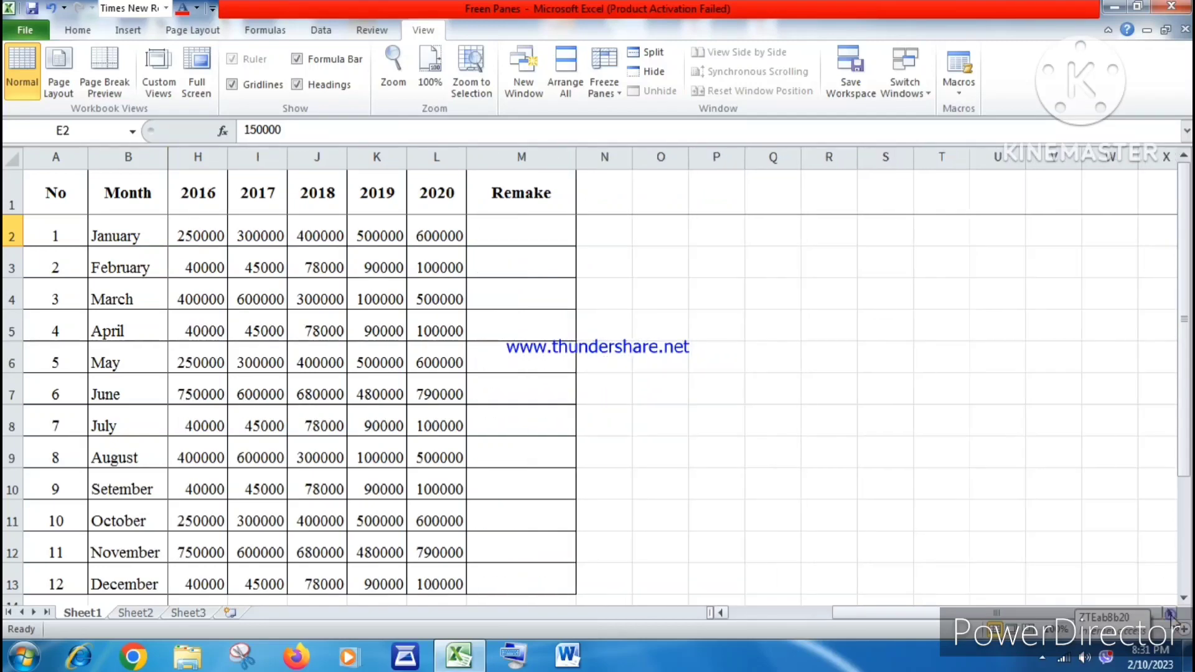
pyautogui.click(721, 614)
pyautogui.click(721, 614)
pyautogui.click(721, 614)
pyautogui.click(721, 614)
pyautogui.click(721, 614)
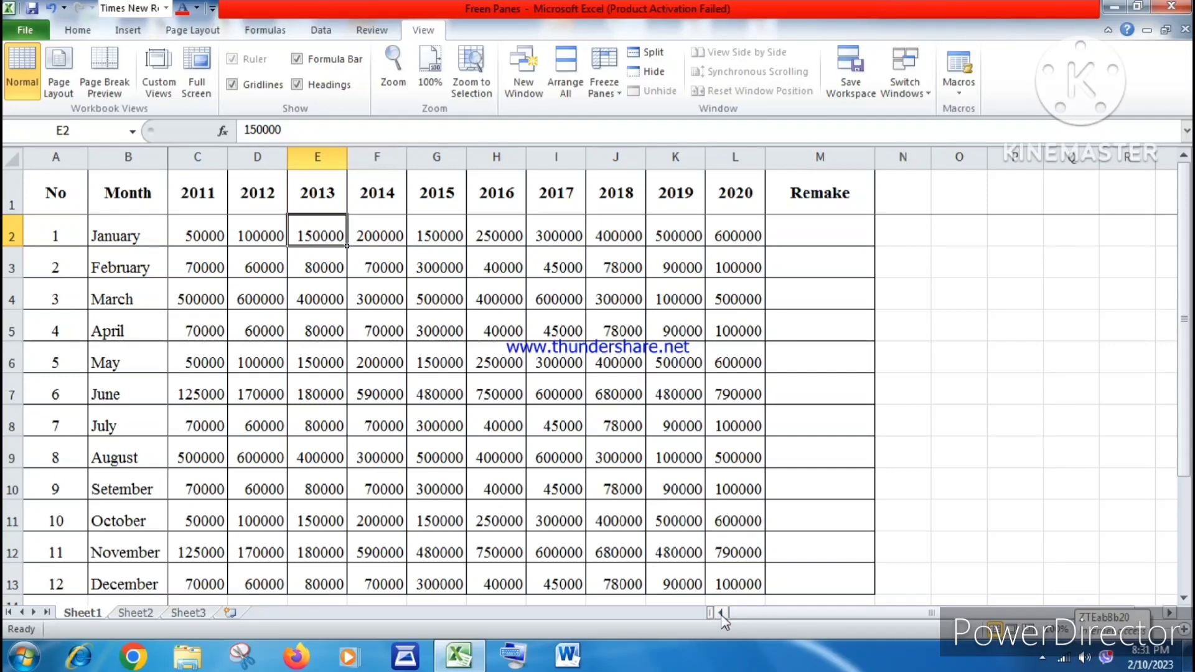
pyautogui.click(1170, 613)
pyautogui.click(1170, 613)
pyautogui.click(1170, 612)
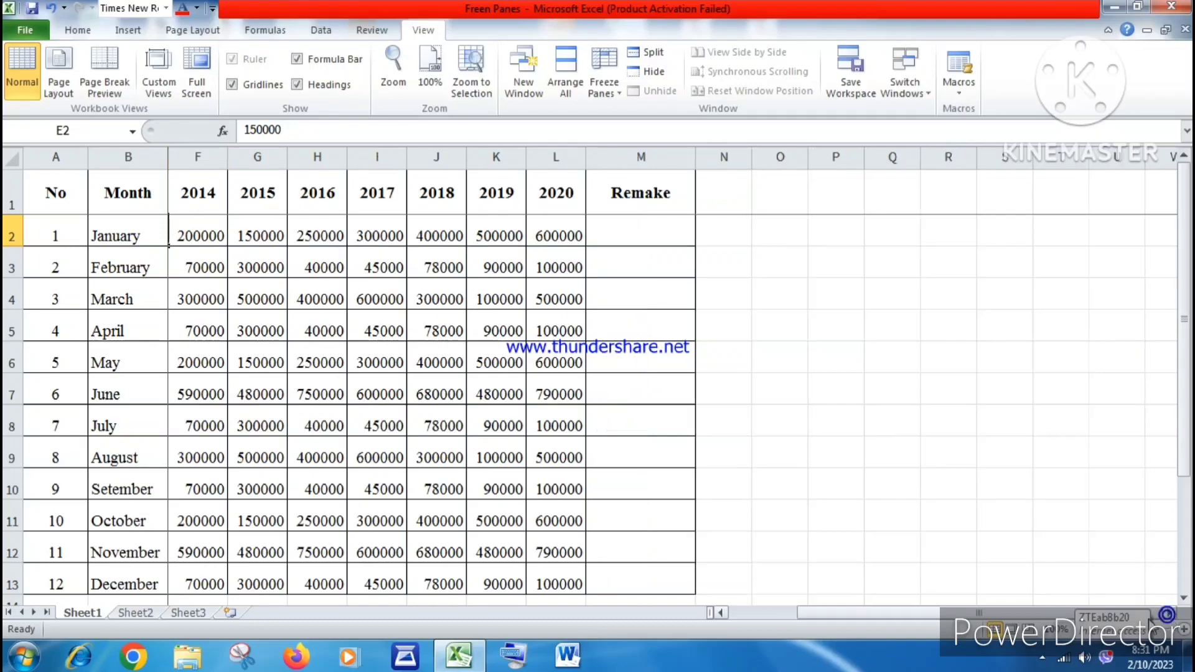
pyautogui.click(721, 614)
pyautogui.click(719, 614)
pyautogui.click(719, 614)
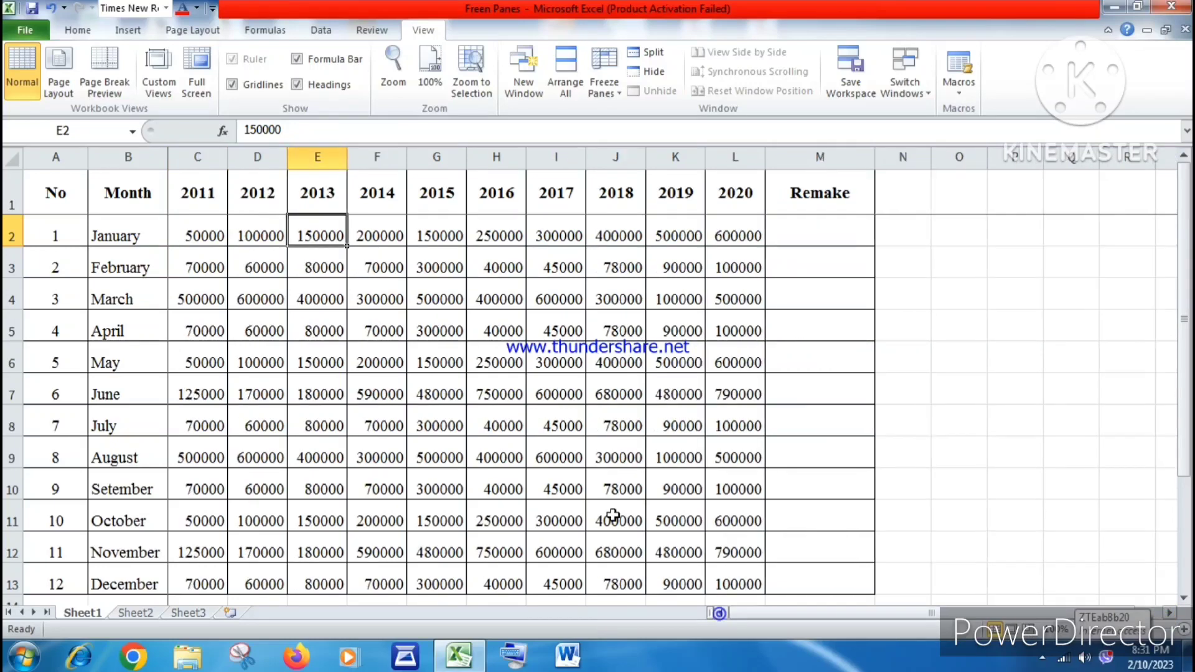
# Unfreeze the panes from cell C2 so all rows and columns scroll together.
pyautogui.click(210, 228)
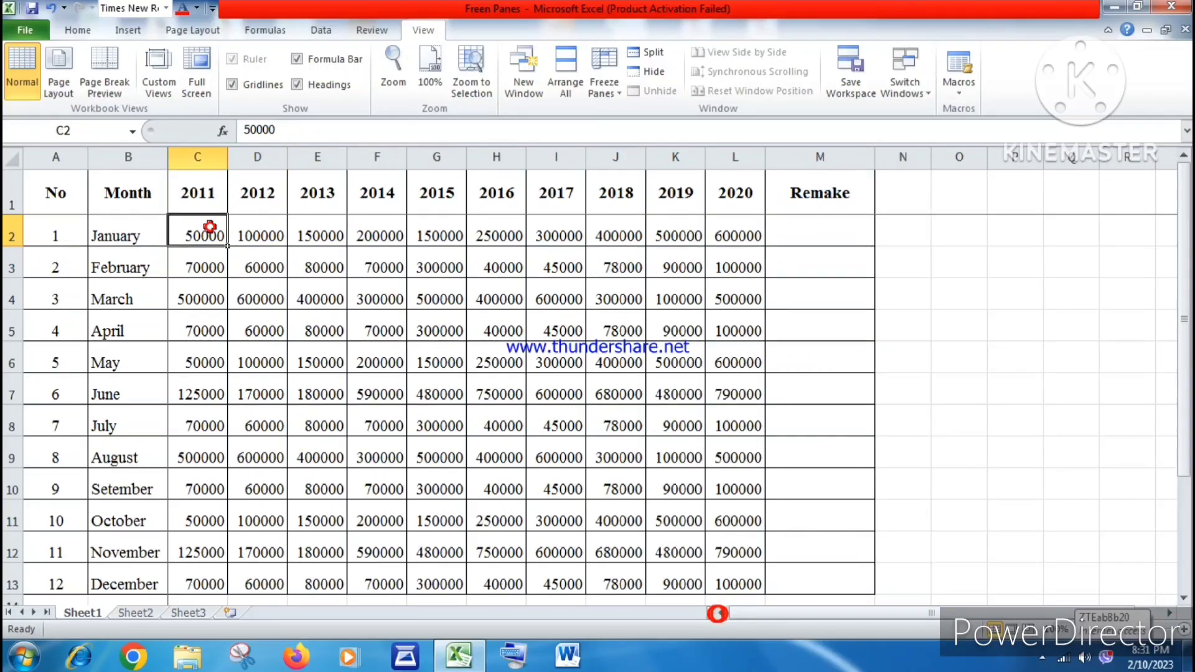
pyautogui.click(618, 77)
pyautogui.click(703, 122)
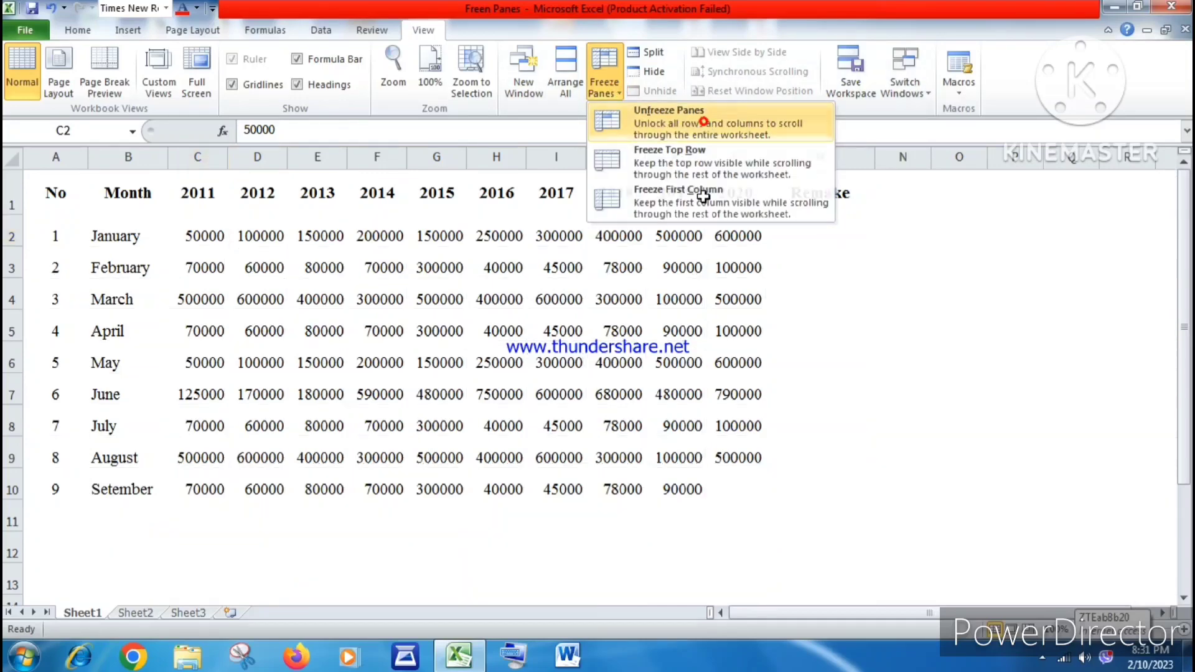
# Examine how the header row and month rows behave while moving down and up the unfrozen table.
pyautogui.scroll(-3, 475, 371)
pyautogui.scroll(3, 475, 371)
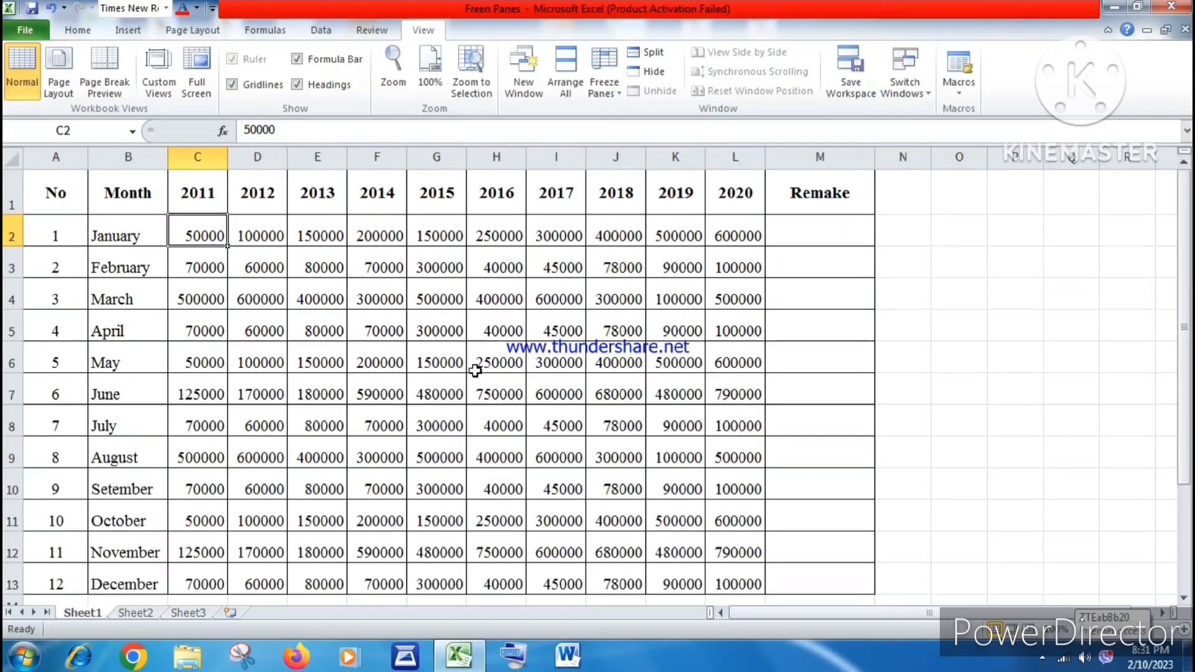
pyautogui.scroll(-4, 475, 371)
pyautogui.scroll(4, 476, 369)
pyautogui.scroll(-4, 477, 368)
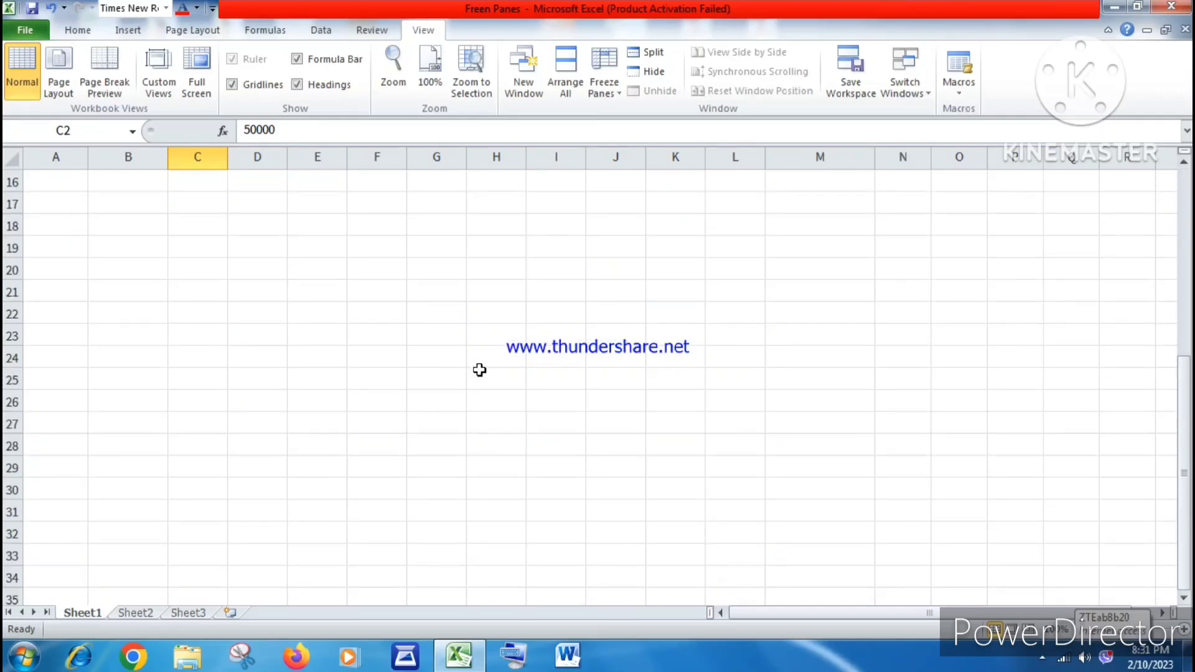
pyautogui.scroll(4, 480, 371)
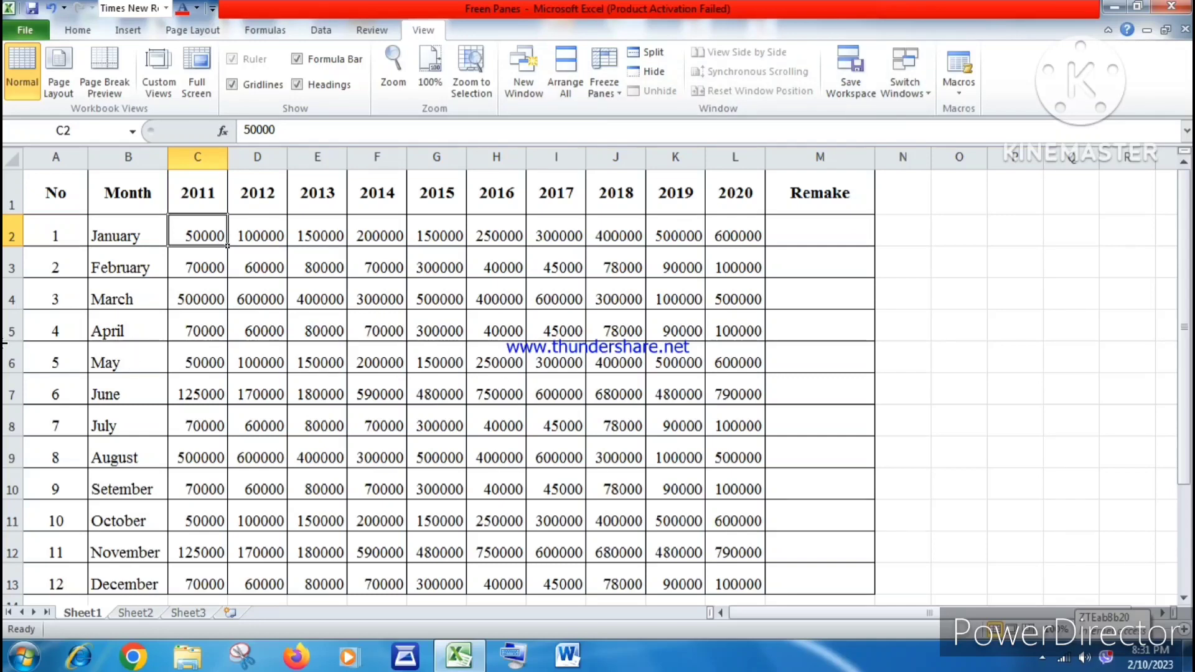
pyautogui.scroll(-1, 92, 510)
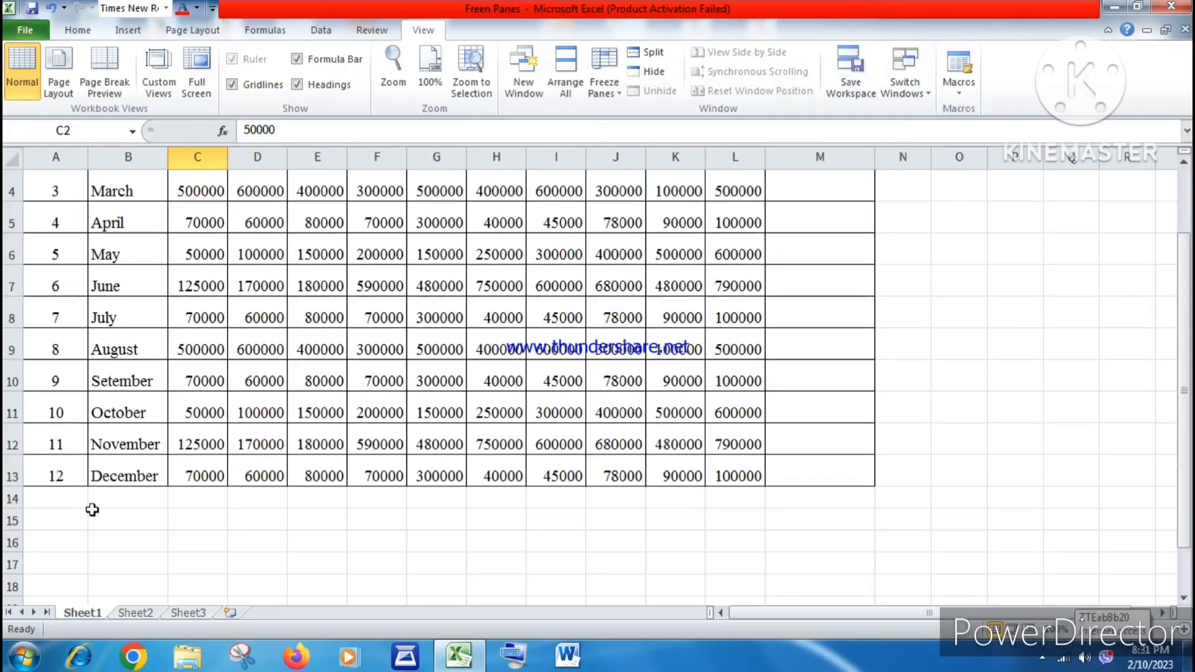
pyautogui.scroll(1, 81, 513)
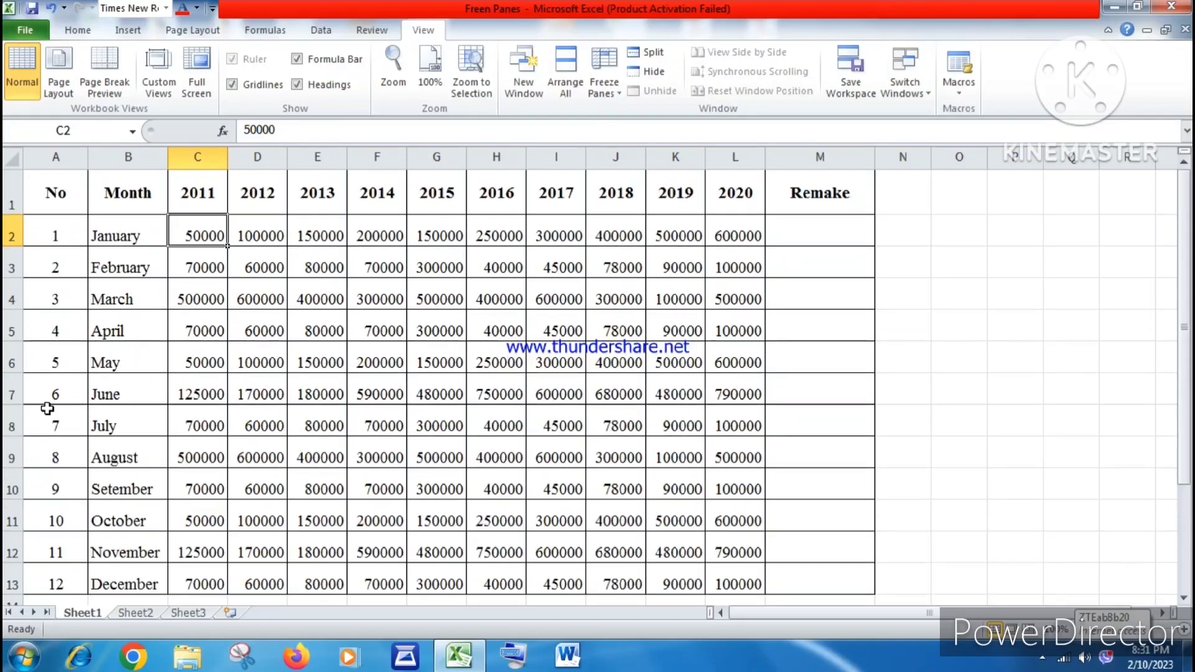
# Split the worksheet window horizontally above the June row by applying Split at cell A7.
pyautogui.click(279, 394)
pyautogui.click(55, 394)
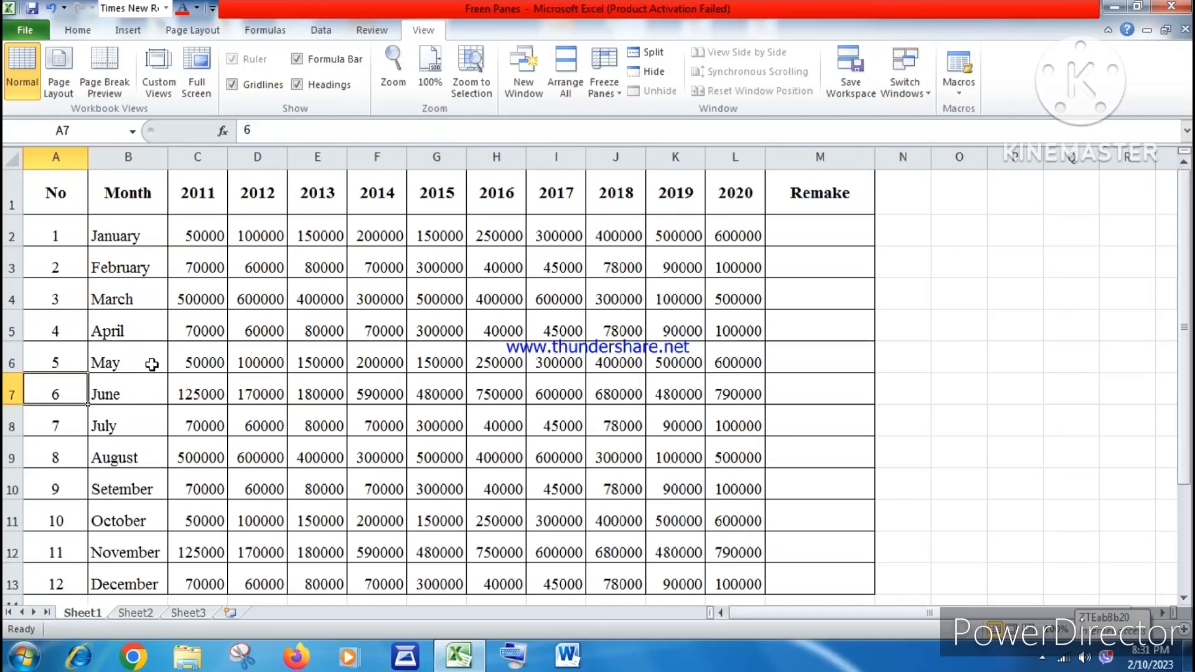
pyautogui.click(7, 394)
pyautogui.click(91, 390)
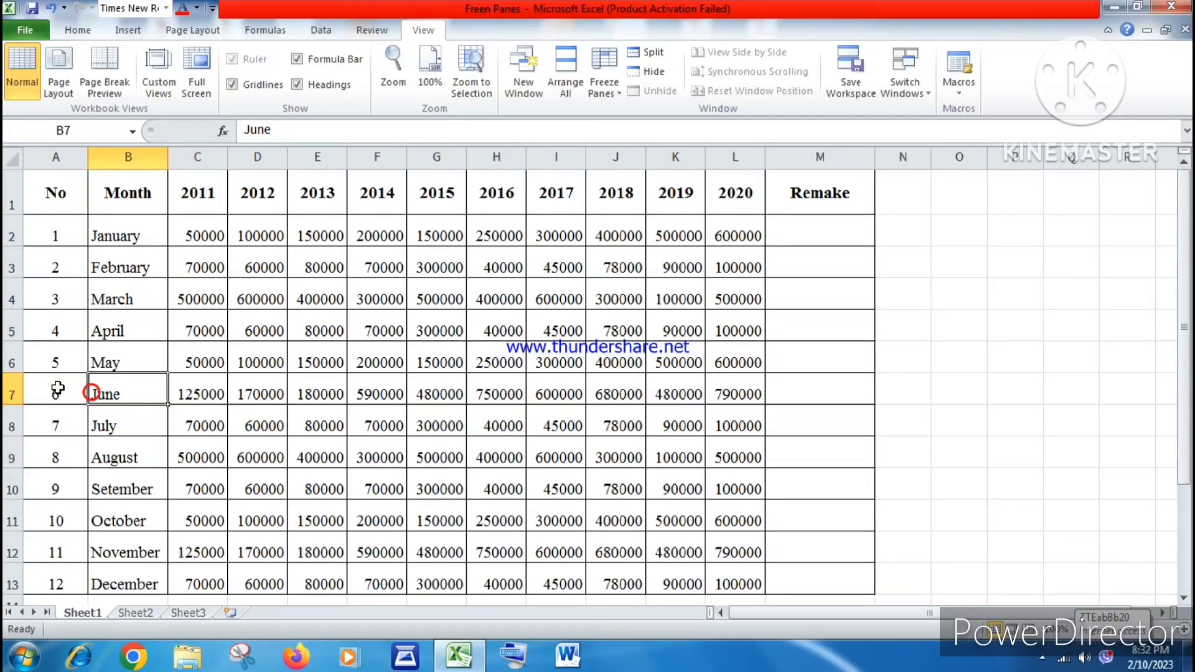
pyautogui.click(45, 390)
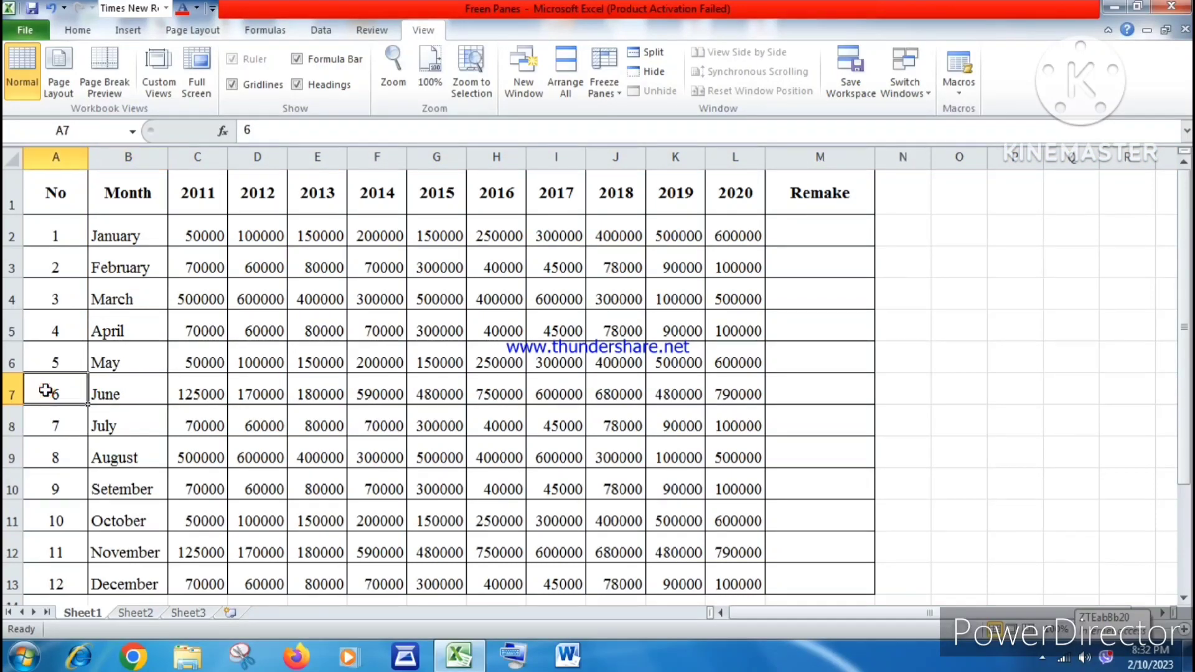
pyautogui.click(651, 53)
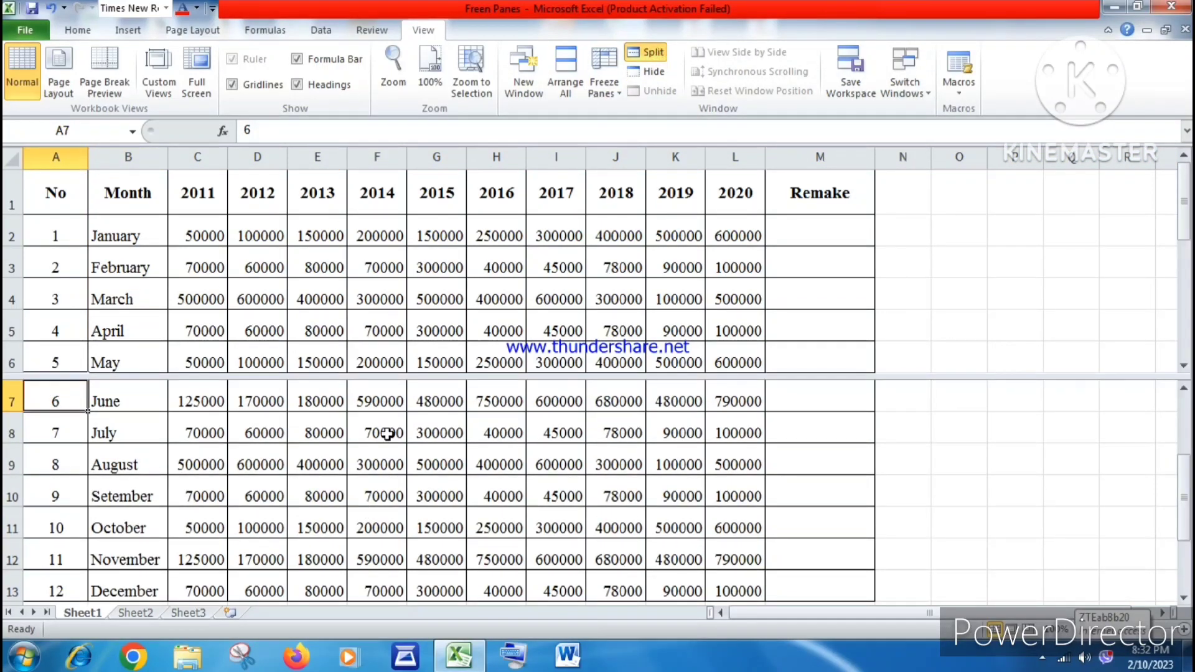
# Check that each split pane scrolls independently, using the February 2014 cell above the split and the July 2012 cell below it.
pyautogui.click(382, 266)
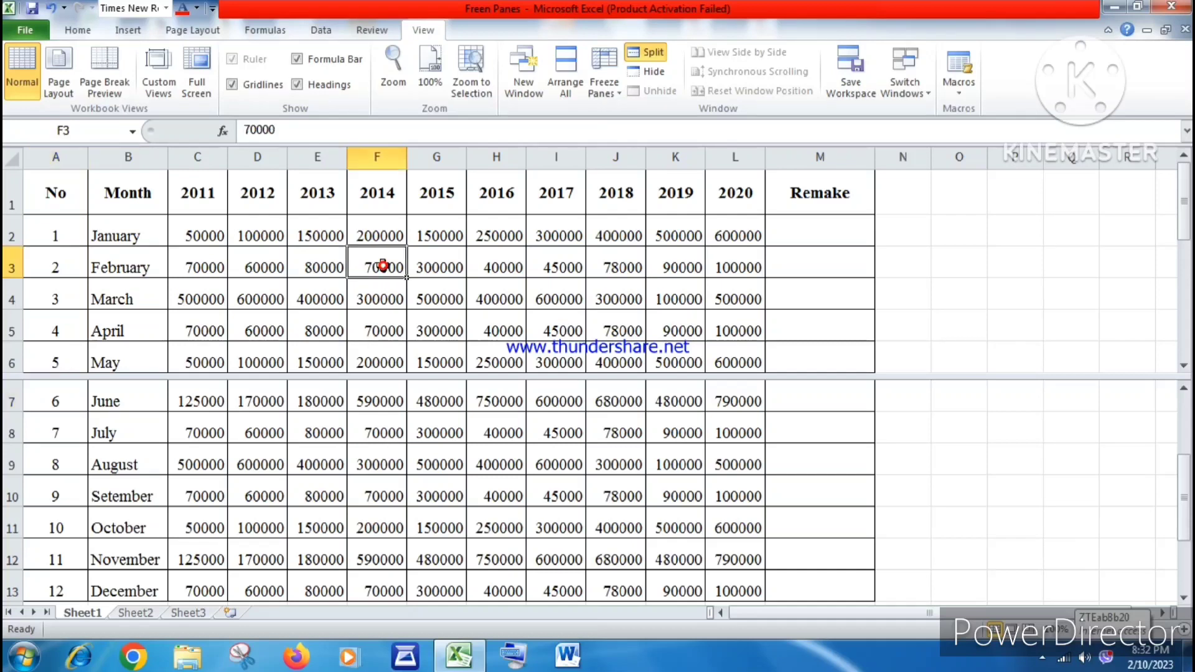
pyautogui.scroll(-5, 376, 316)
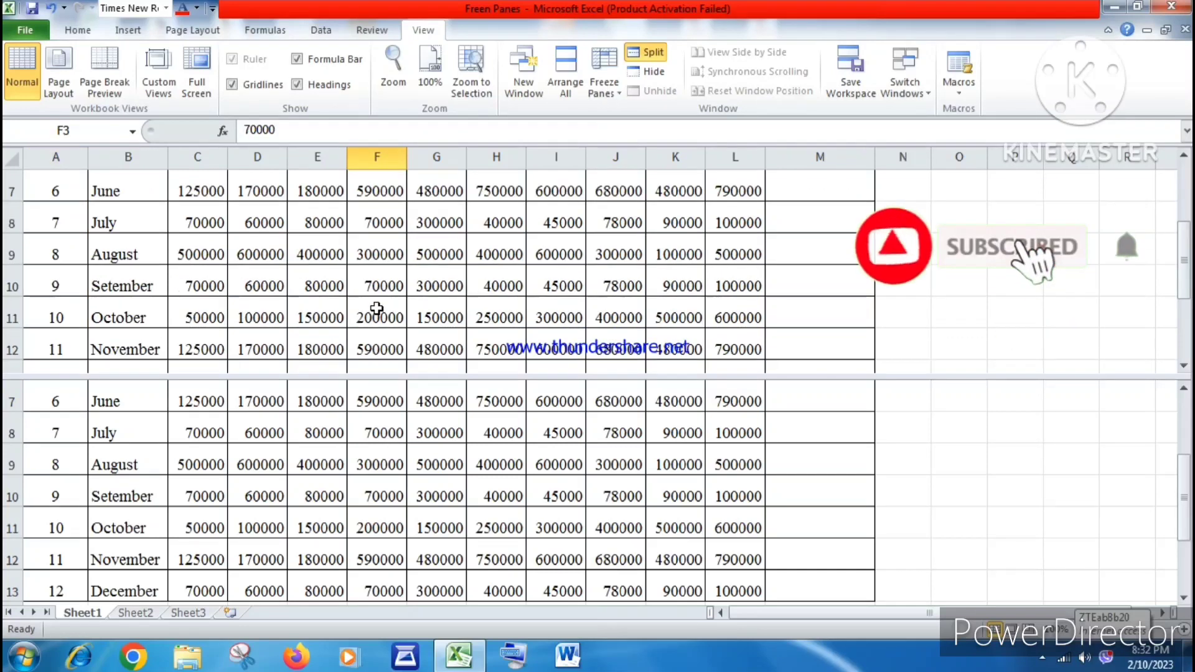
pyautogui.scroll(2, 380, 300)
pyautogui.scroll(3, 380, 300)
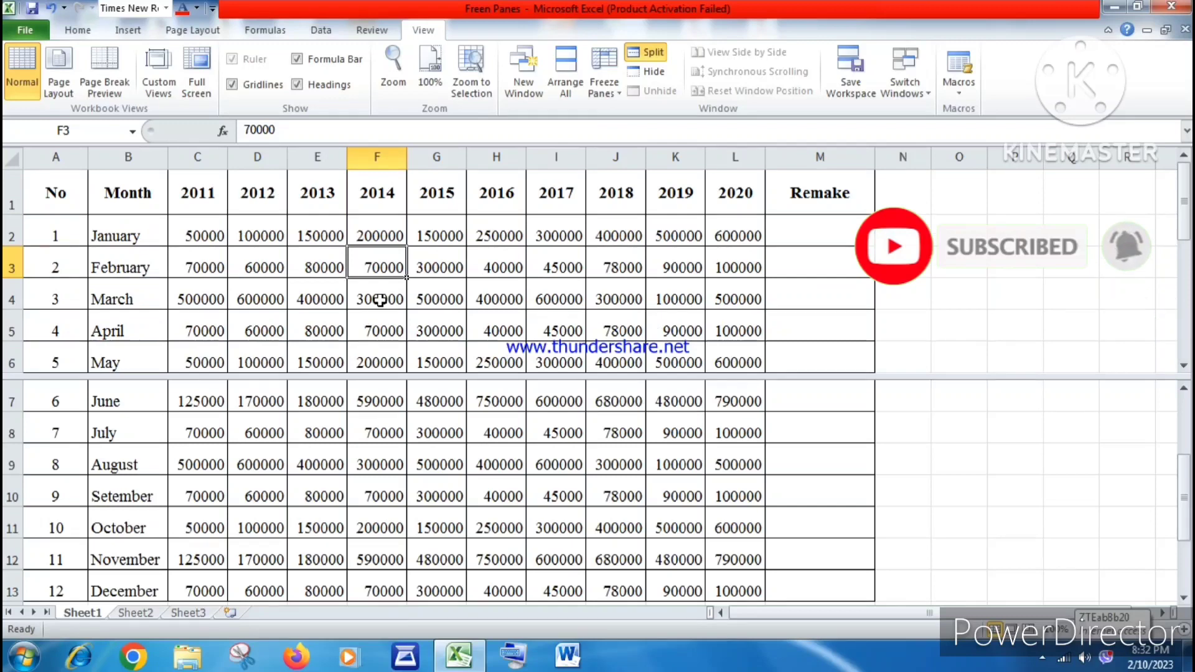
pyautogui.click(254, 422)
pyautogui.scroll(-2, 254, 422)
pyautogui.scroll(4, 254, 422)
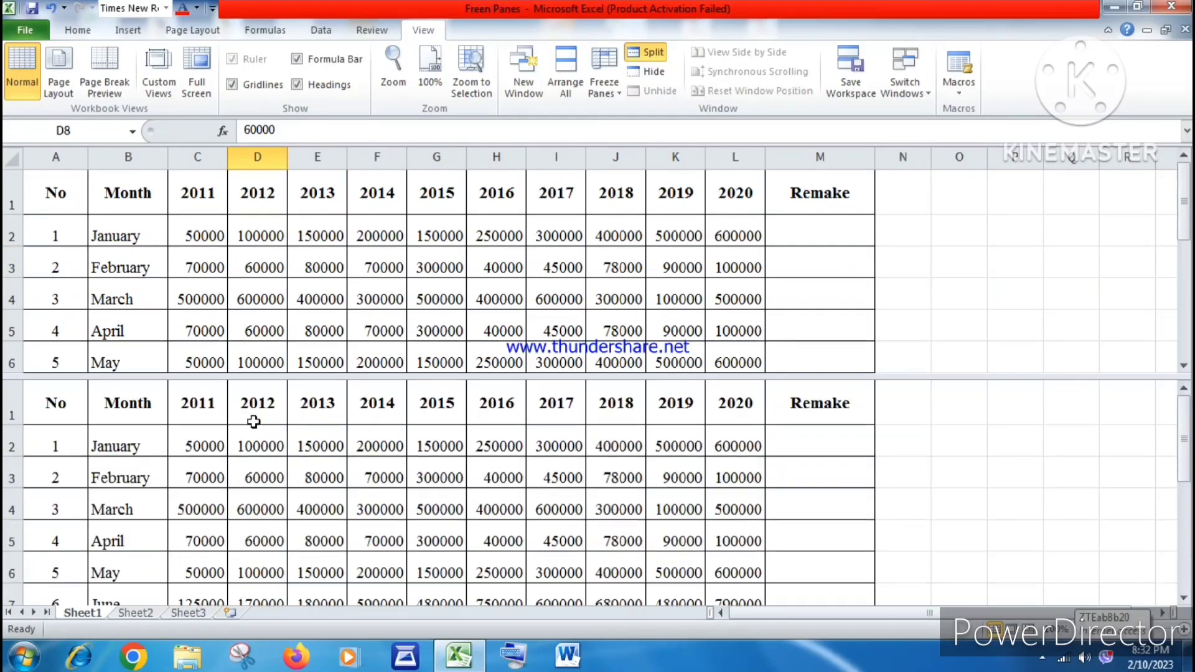
# Compare the February and March cells across both split panes while scrolling each pane, ending on the March 2011 cell.
pyautogui.click(120, 264)
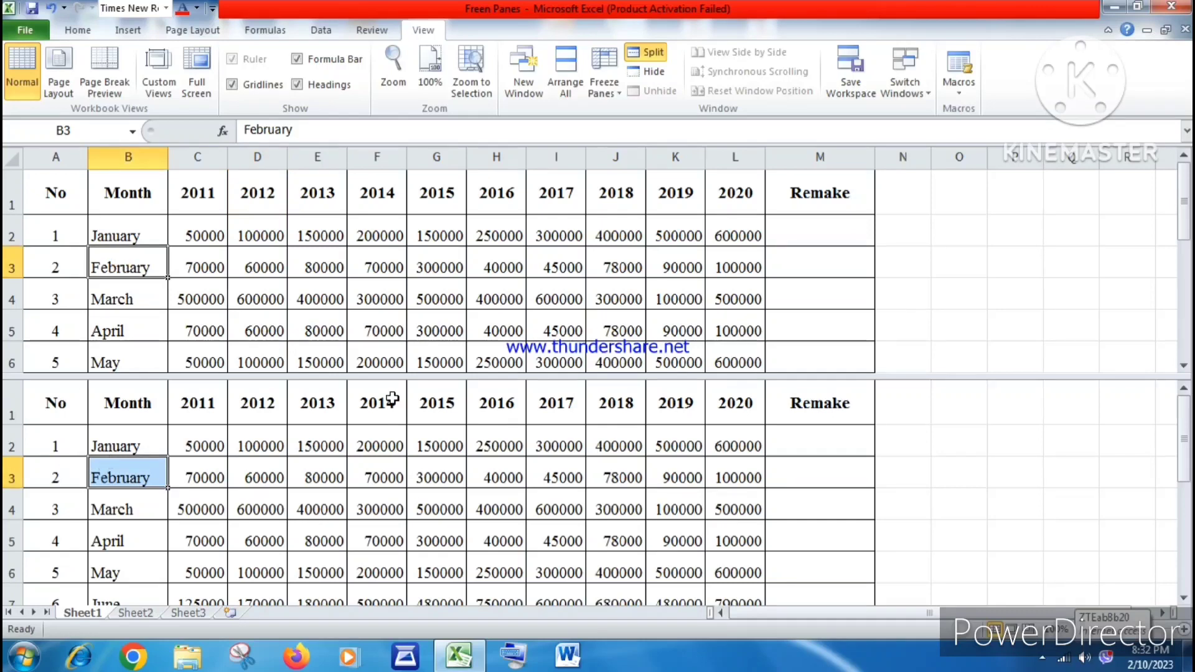
pyautogui.click(194, 408)
pyautogui.click(121, 269)
pyautogui.scroll(-1, 142, 315)
pyautogui.scroll(1, 128, 284)
pyautogui.click(128, 475)
pyautogui.scroll(-1, 128, 470)
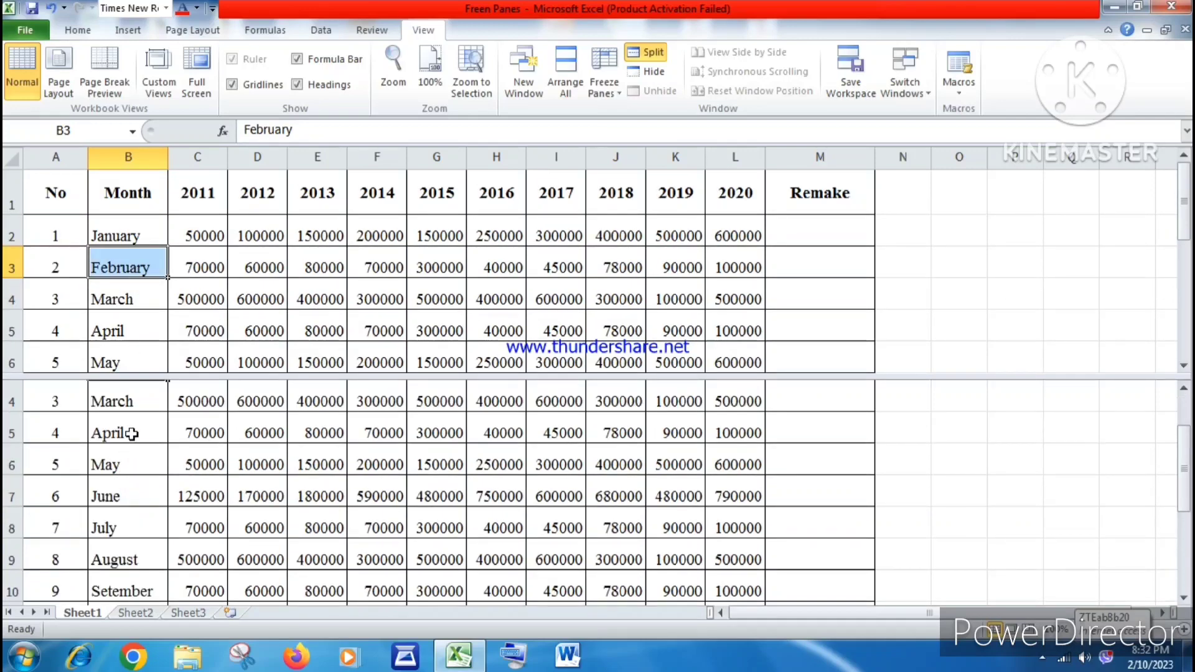
pyautogui.scroll(1, 131, 434)
pyautogui.scroll(-1, 131, 434)
pyautogui.click(118, 297)
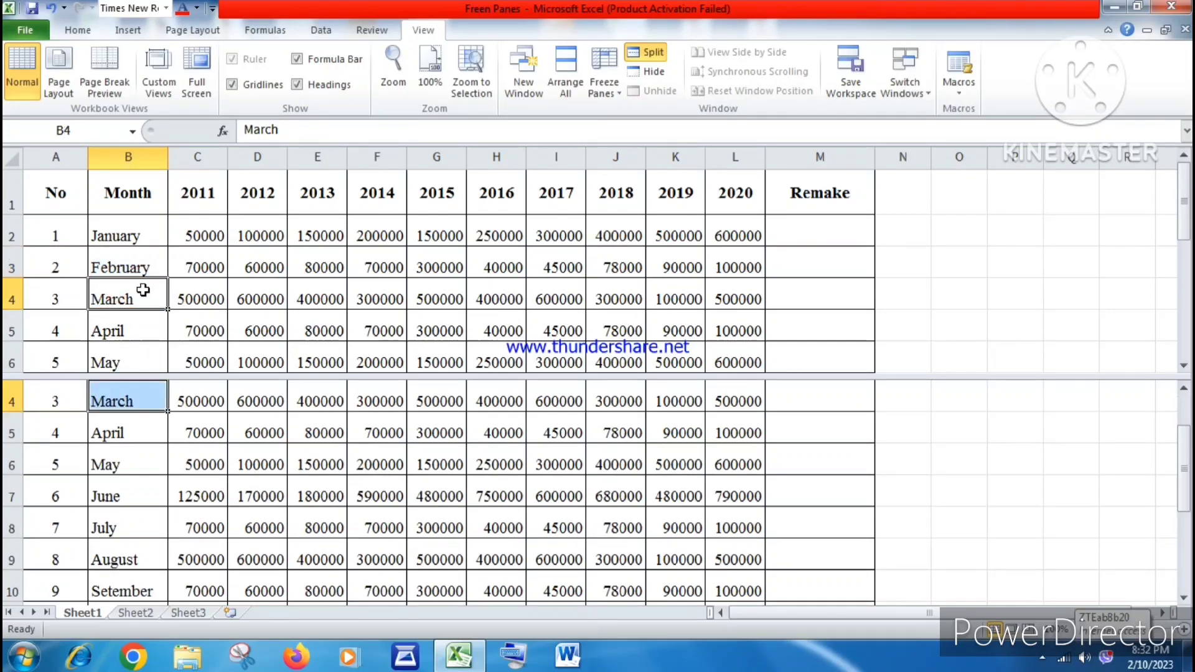
pyautogui.click(147, 300)
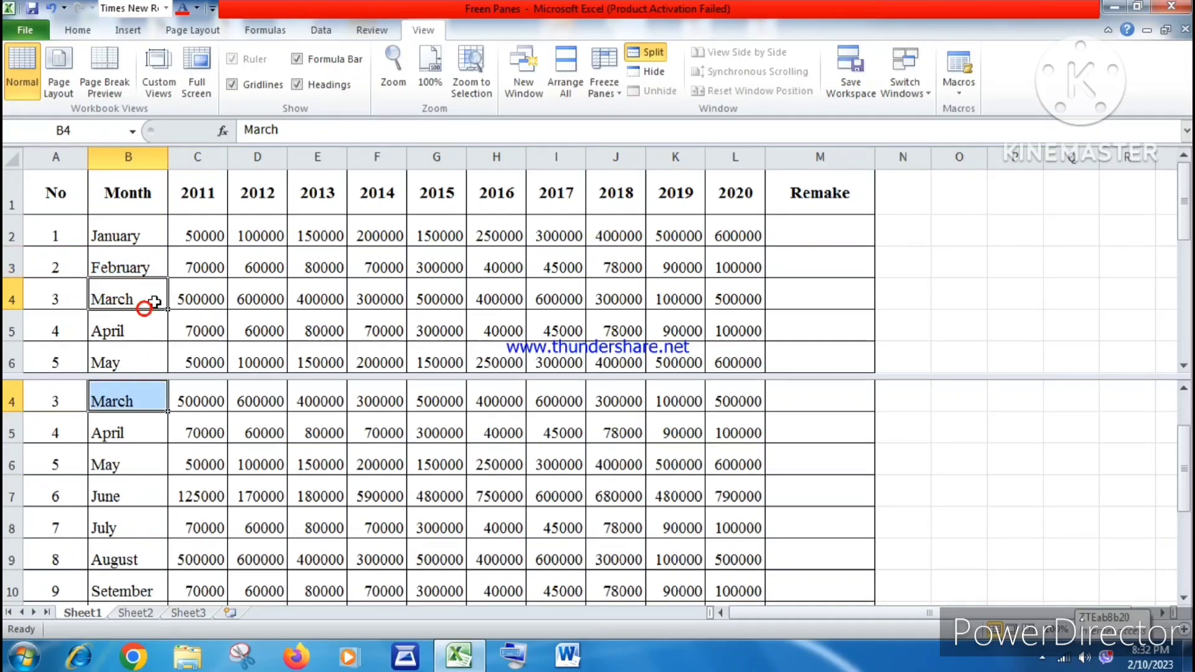
pyautogui.click(225, 300)
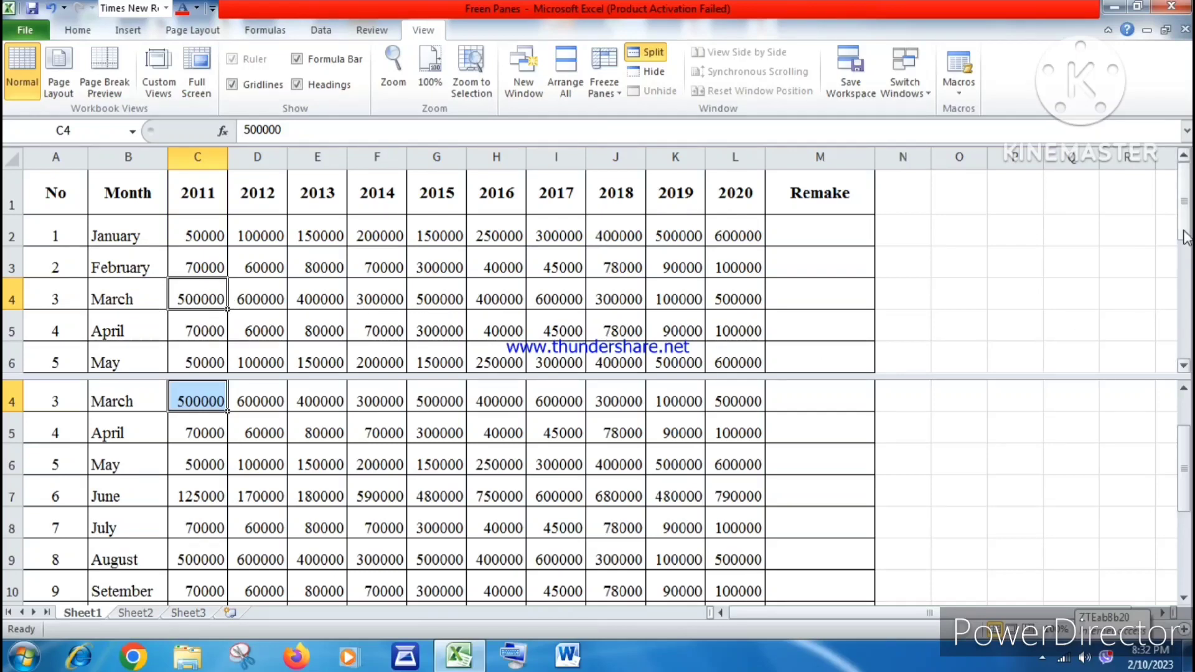
# Compare the March and May rows across both split panes, using the May 2011 cell and the May number cell.
pyautogui.moveTo(1185, 224); pyautogui.dragTo(1181, 215)
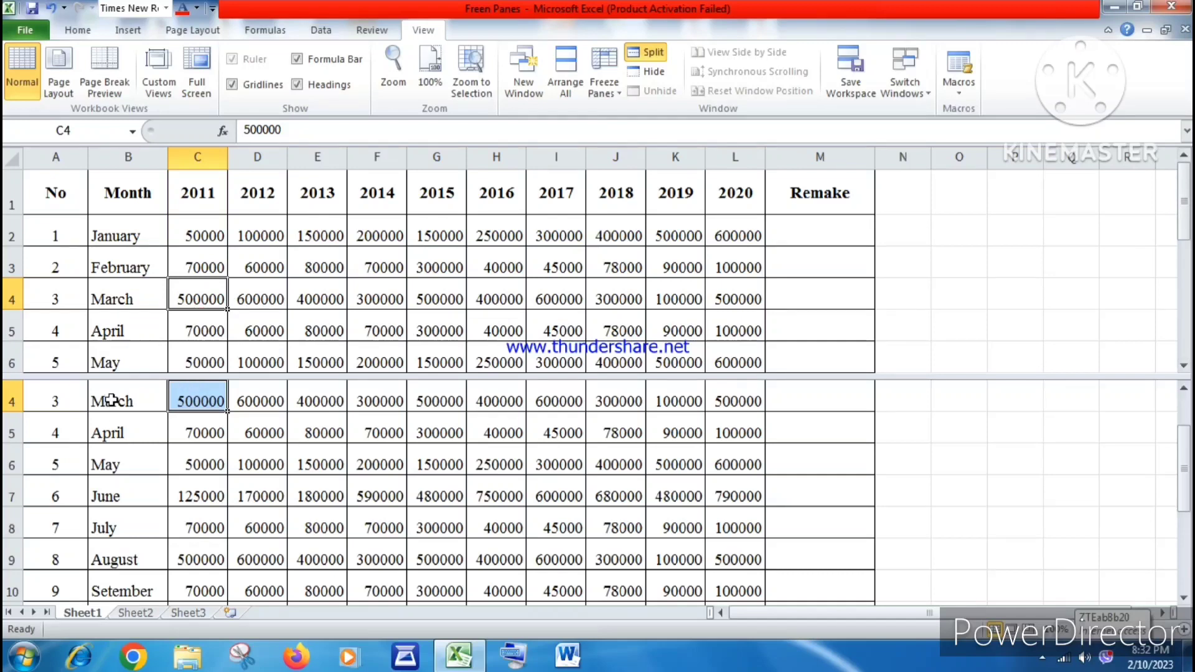
pyautogui.click(106, 366)
pyautogui.click(208, 459)
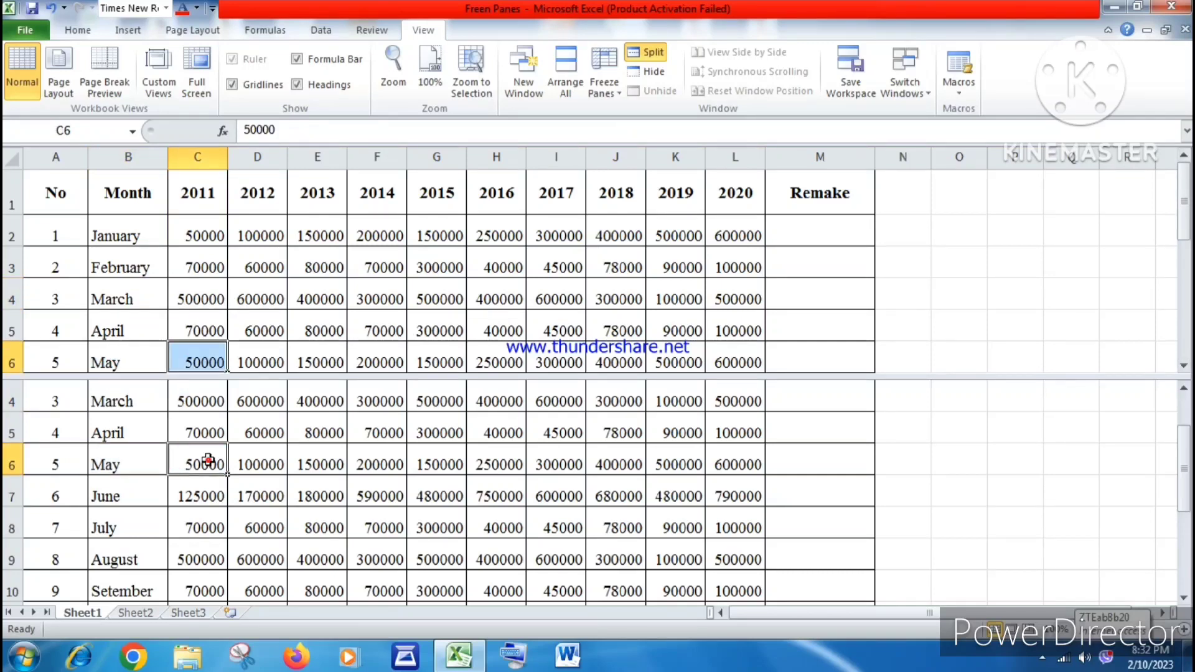
pyautogui.scroll(-1, 256, 460)
pyautogui.scroll(1, 256, 460)
pyautogui.click(38, 396)
pyautogui.click(47, 357)
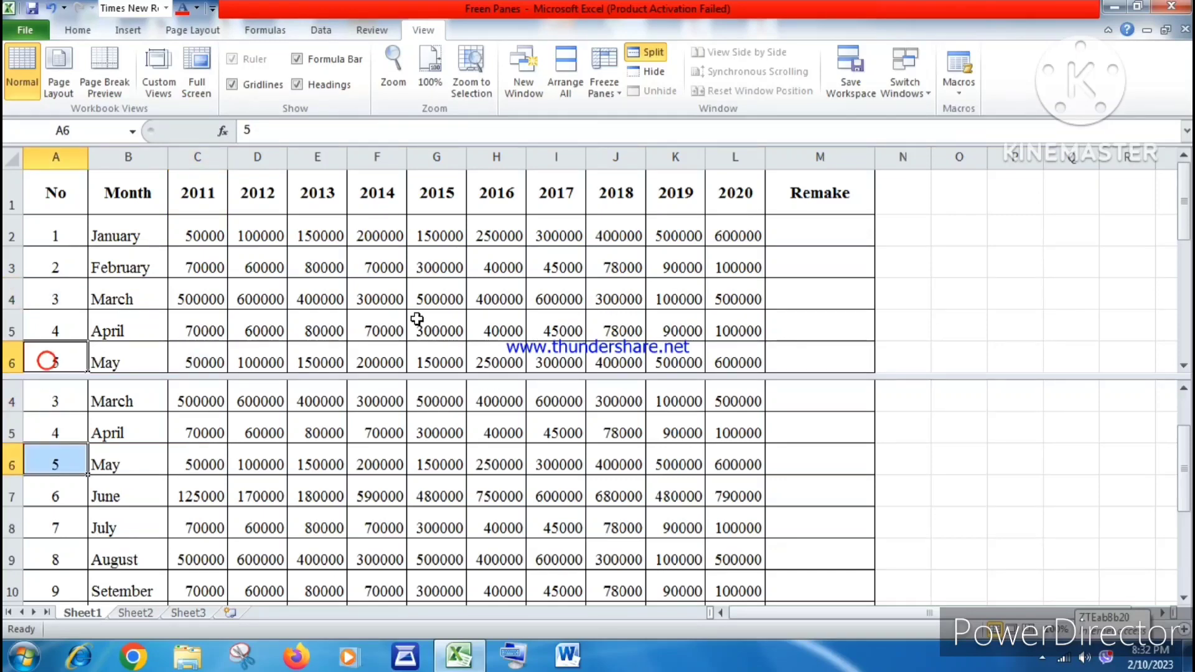
# Remove the window split and check from the July 2013 cell that the whole table scrolls as one sheet.
pyautogui.click(648, 50)
pyautogui.click(308, 425)
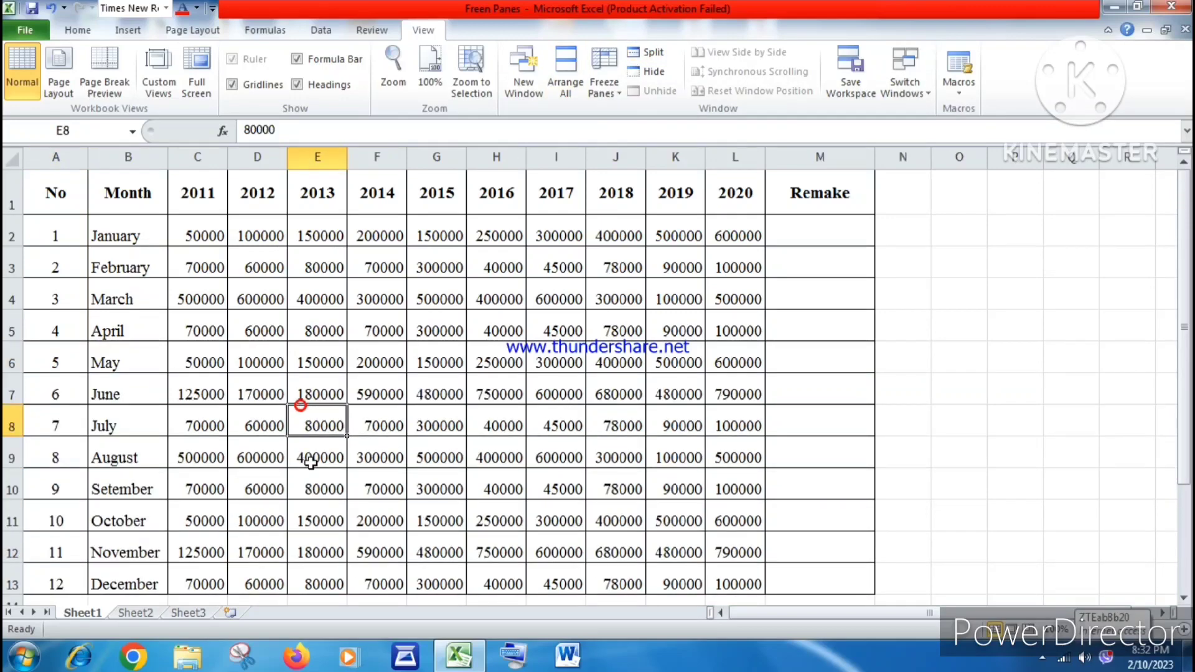
pyautogui.scroll(-2, 311, 463)
pyautogui.scroll(2, 311, 463)
pyautogui.scroll(-3, 310, 463)
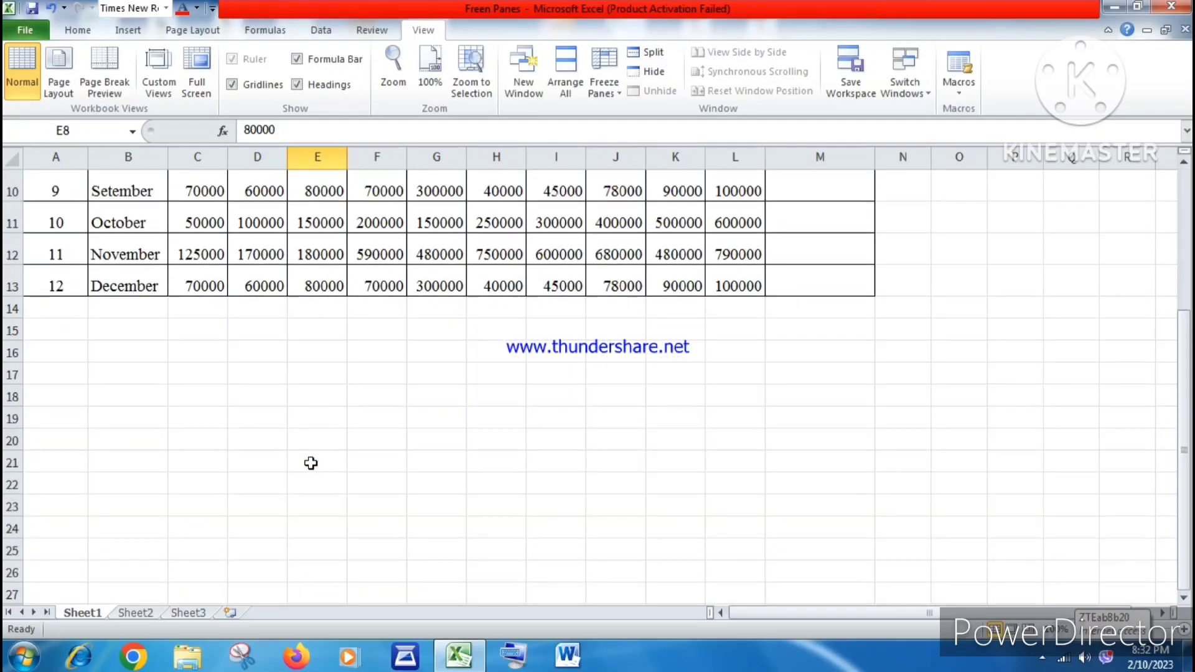
pyautogui.scroll(3, 310, 463)
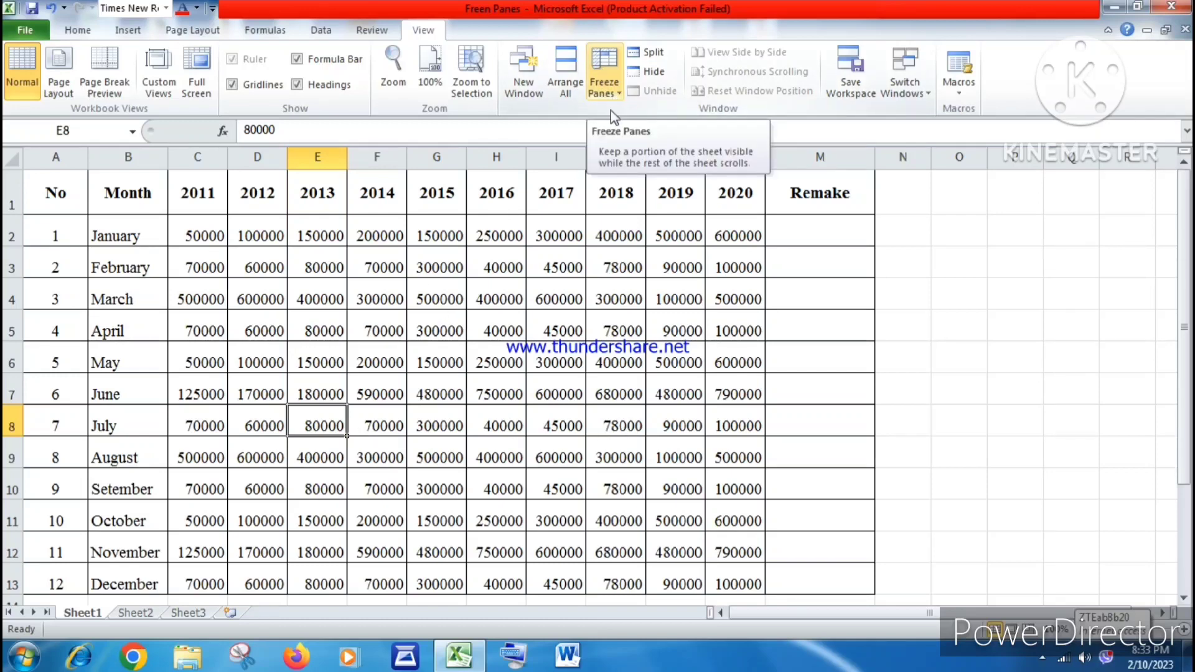
# Freeze the header row and the No and Month columns by applying Freeze Panes at cell C2.
pyautogui.click(137, 259)
pyautogui.click(191, 238)
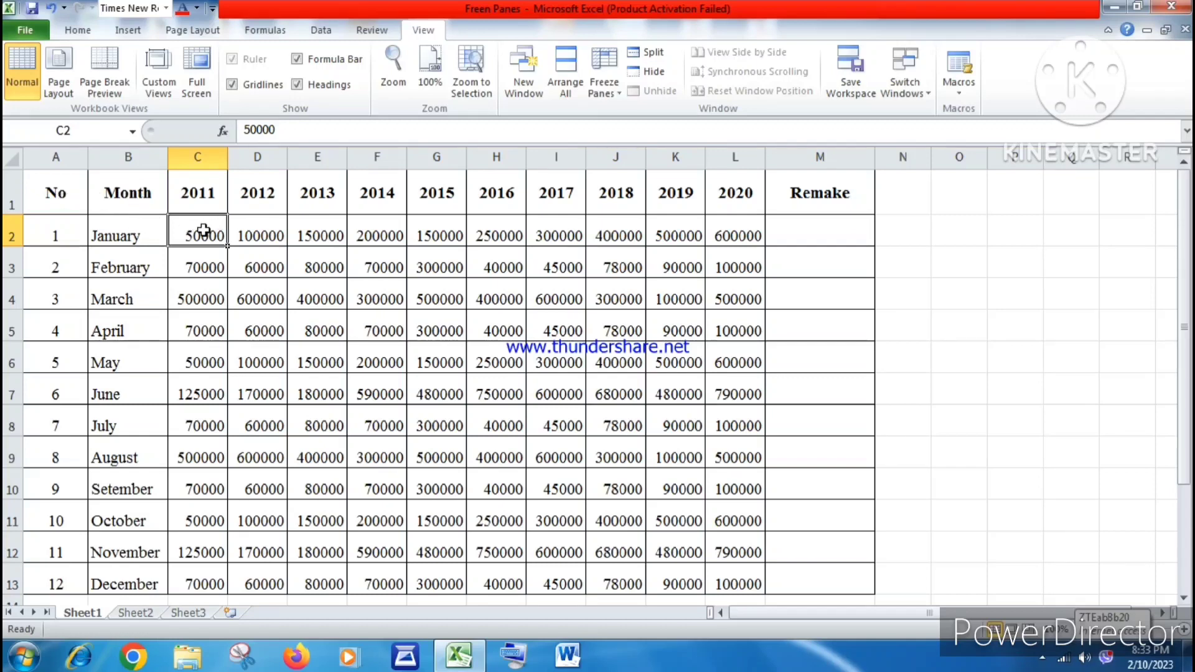
pyautogui.click(200, 180)
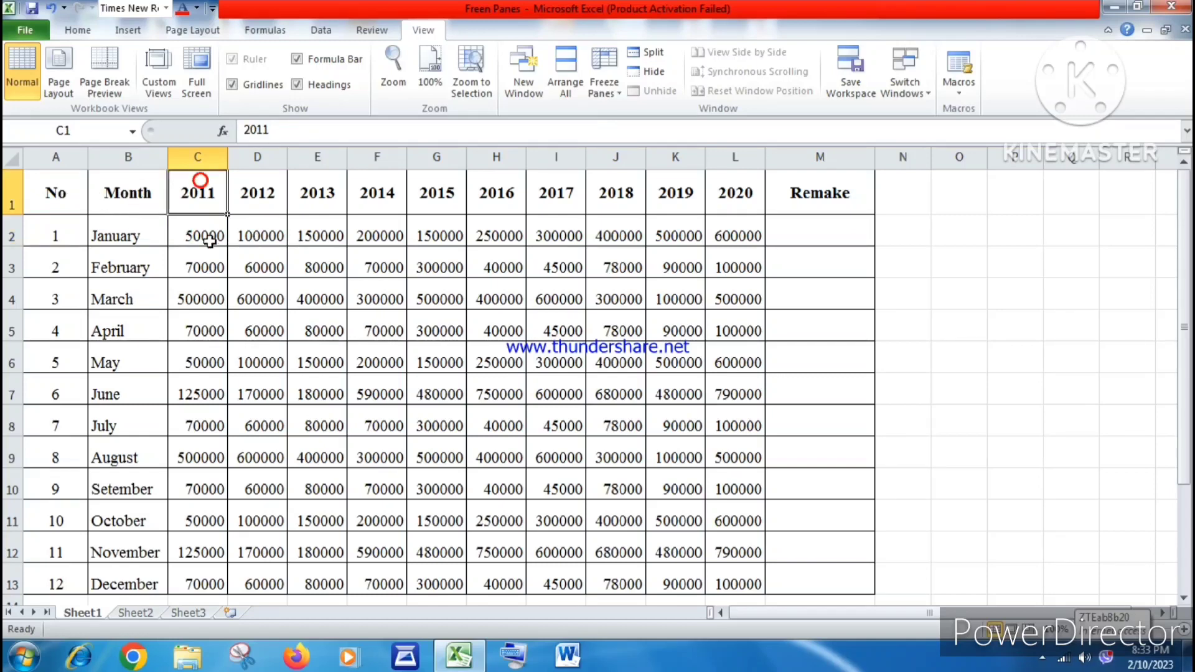
pyautogui.click(203, 240)
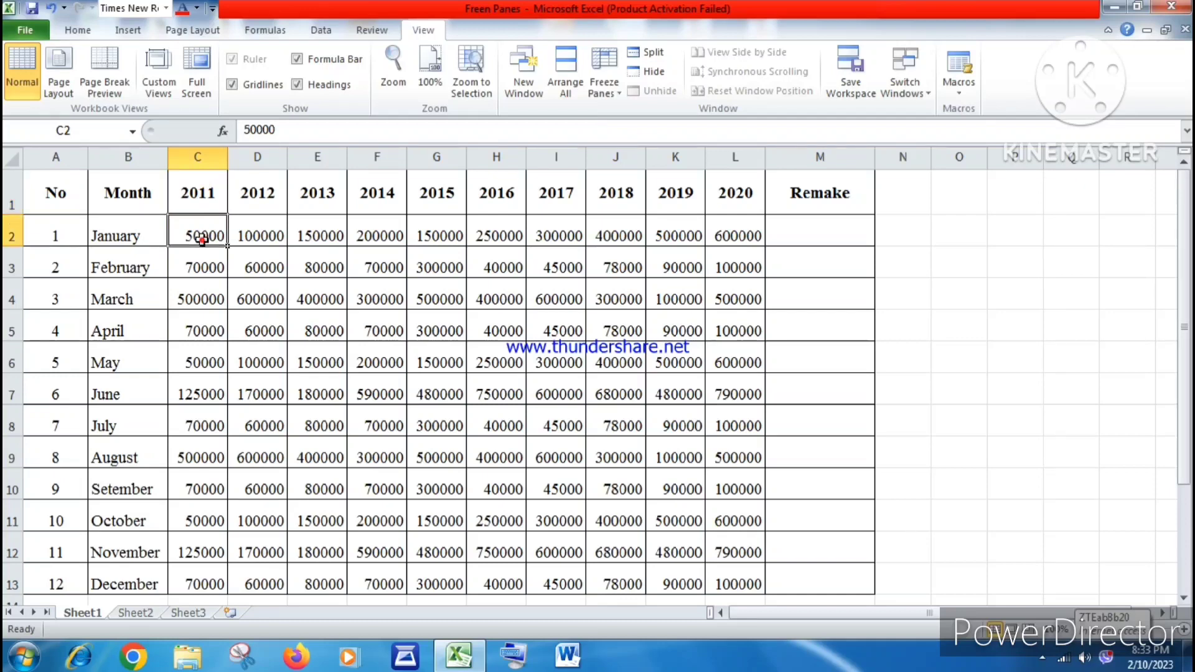
pyautogui.click(619, 95)
pyautogui.click(687, 123)
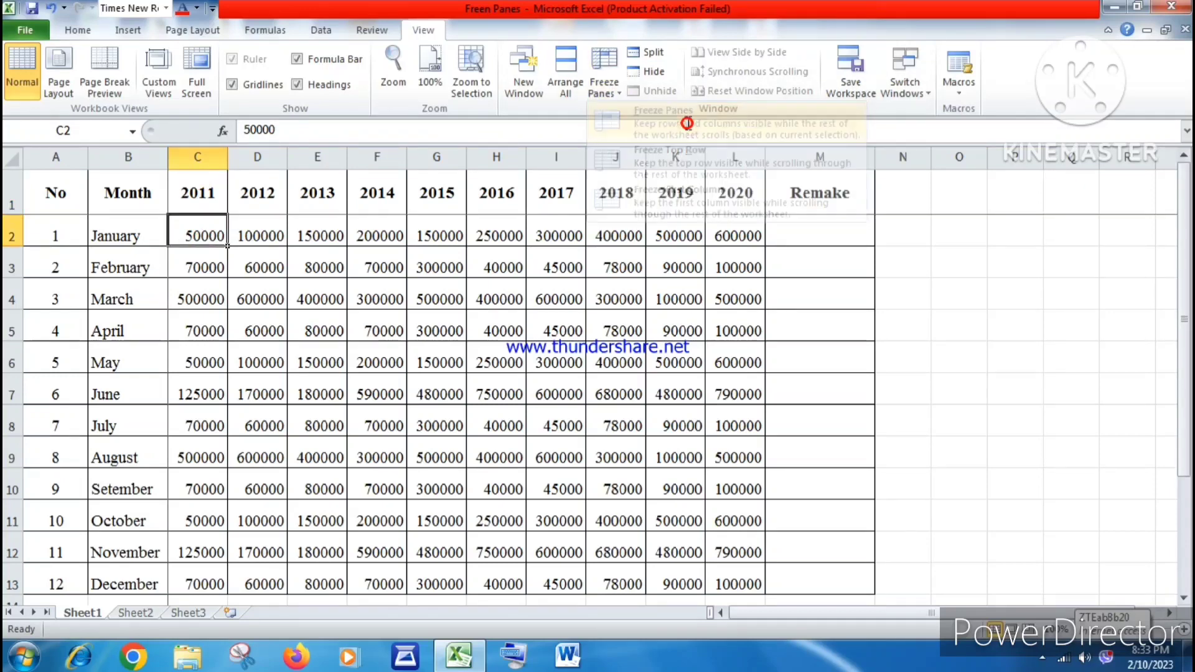
# Check how the frozen No and Month columns behave while moving across the year columns and back to 2011.
pyautogui.click(1169, 613)
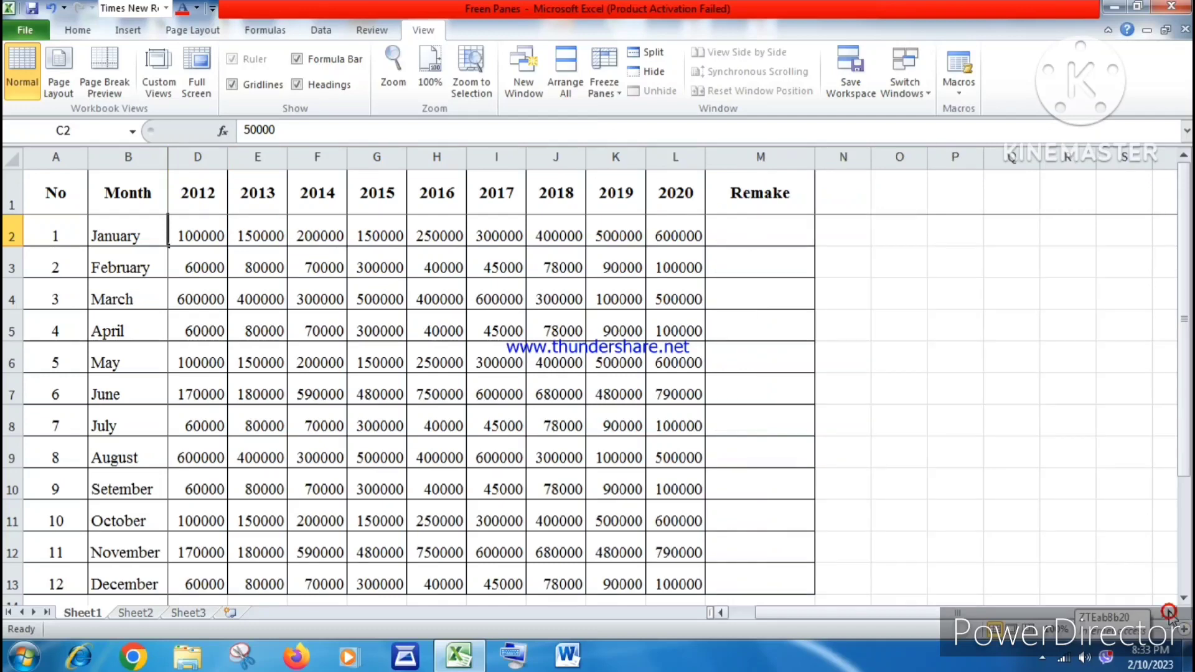
pyautogui.click(1169, 613)
pyautogui.click(1170, 613)
pyautogui.click(1169, 613)
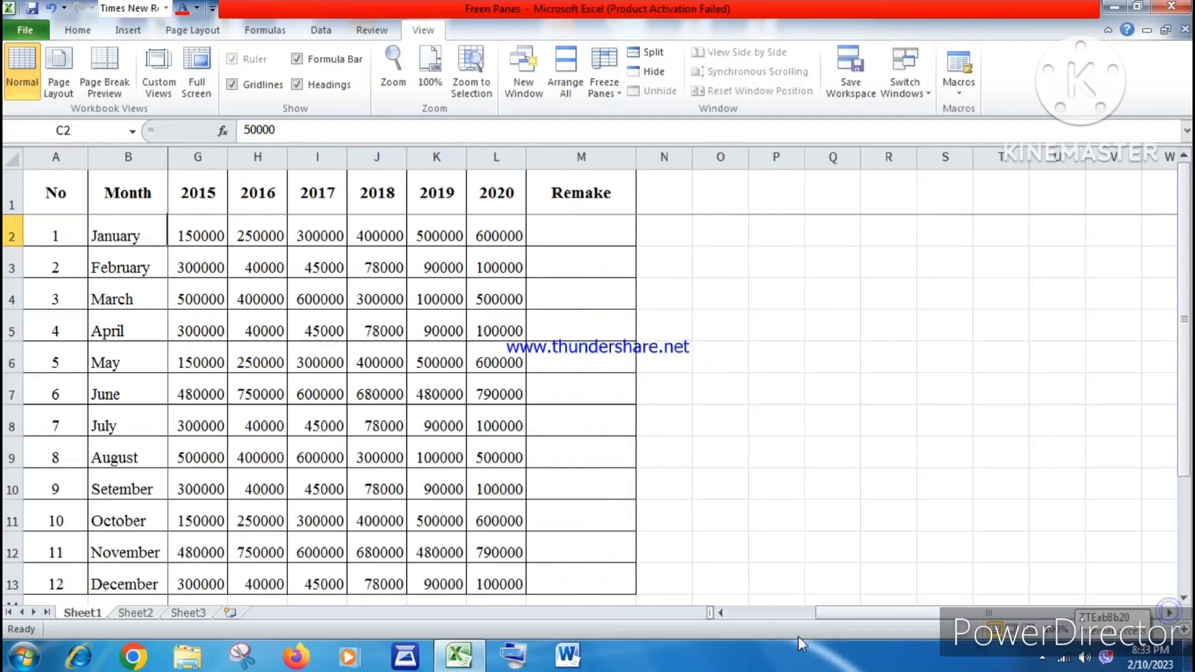
pyautogui.click(720, 614)
pyautogui.click(720, 613)
pyautogui.click(720, 613)
pyautogui.click(720, 613)
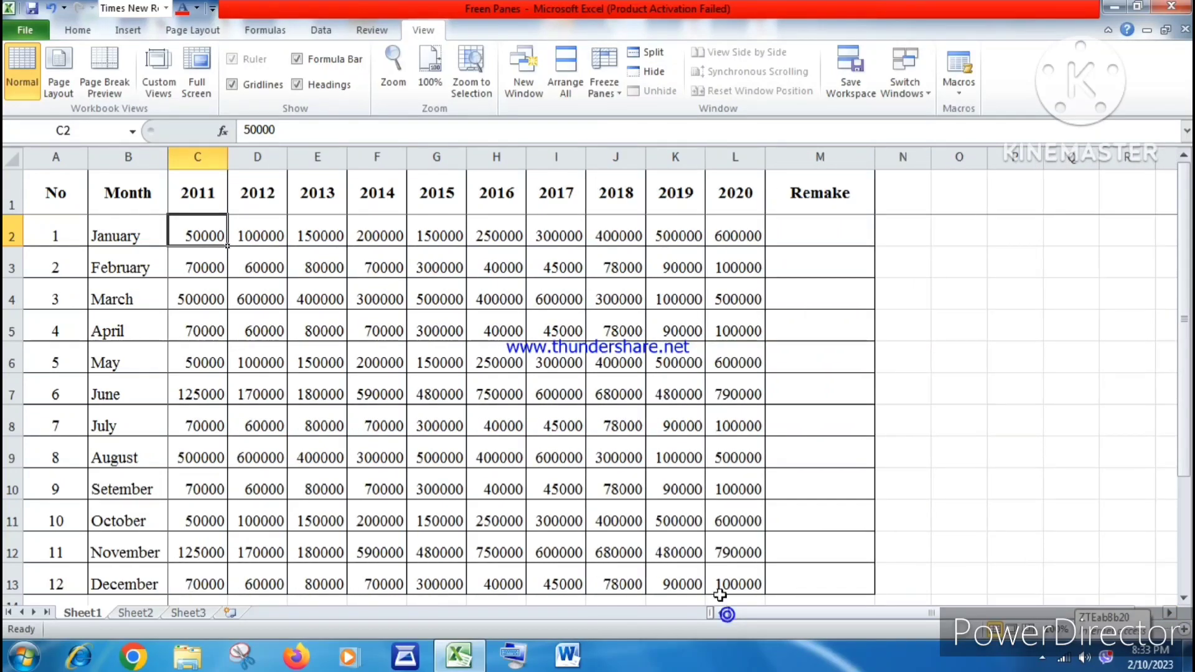
# Apply Split over the frozen panes with the February 2014 cell selected, and remove it again after checking the lower pane.
pyautogui.click(369, 269)
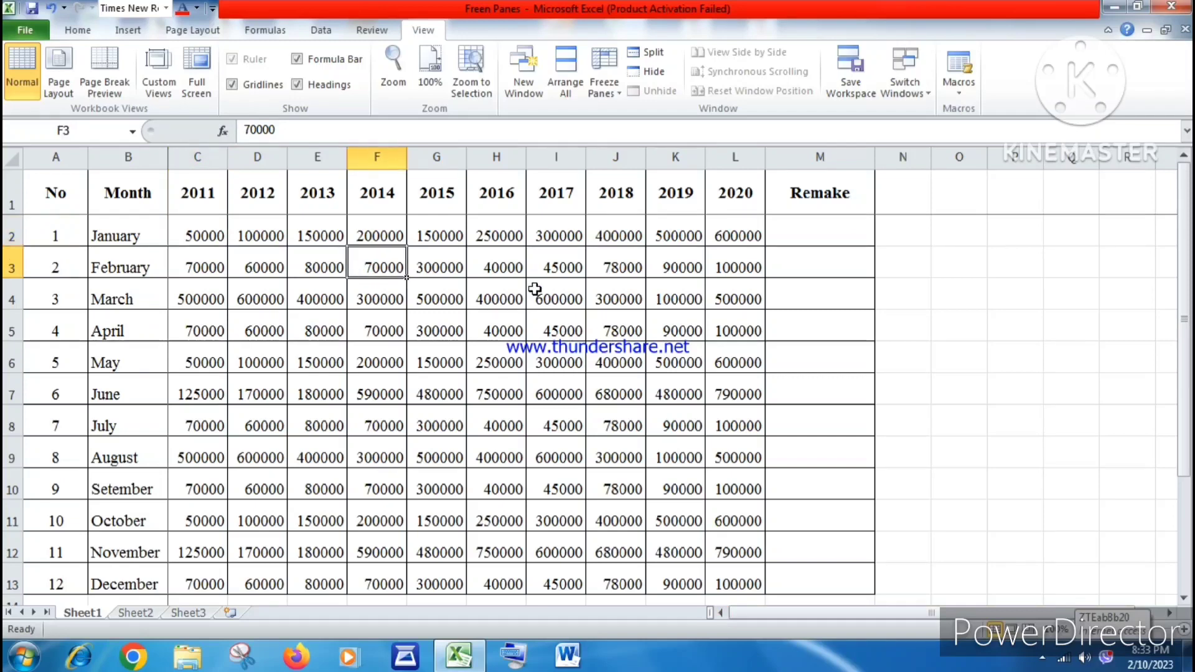
pyautogui.click(651, 53)
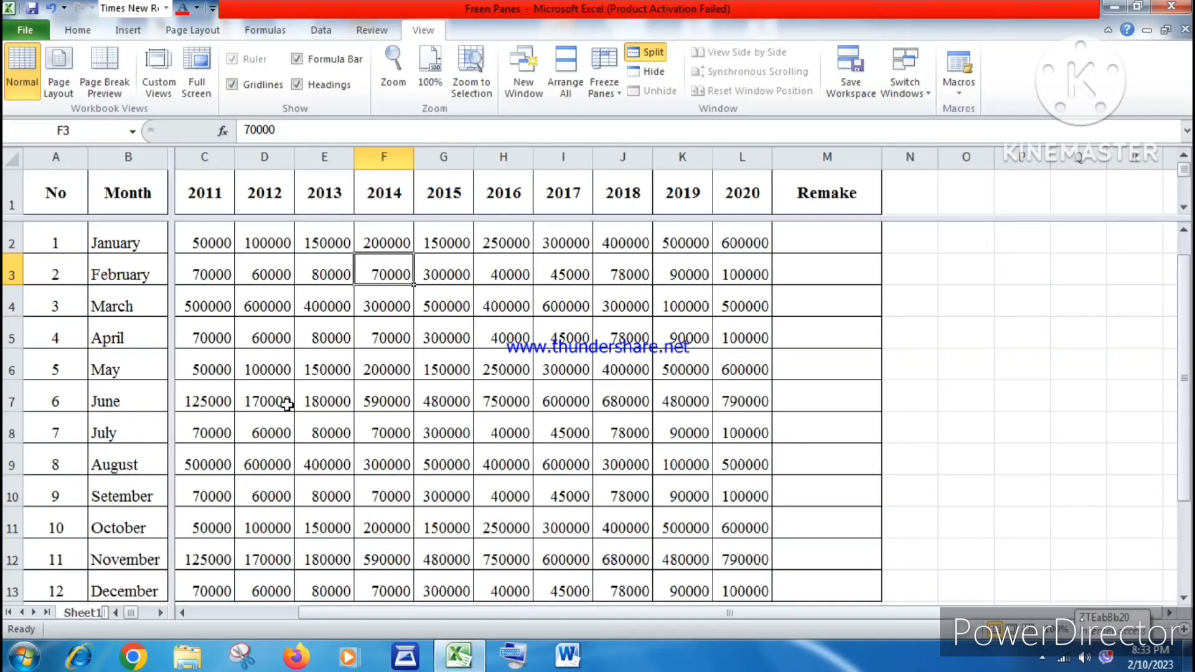
pyautogui.scroll(-1, 246, 287)
pyautogui.scroll(1, 259, 332)
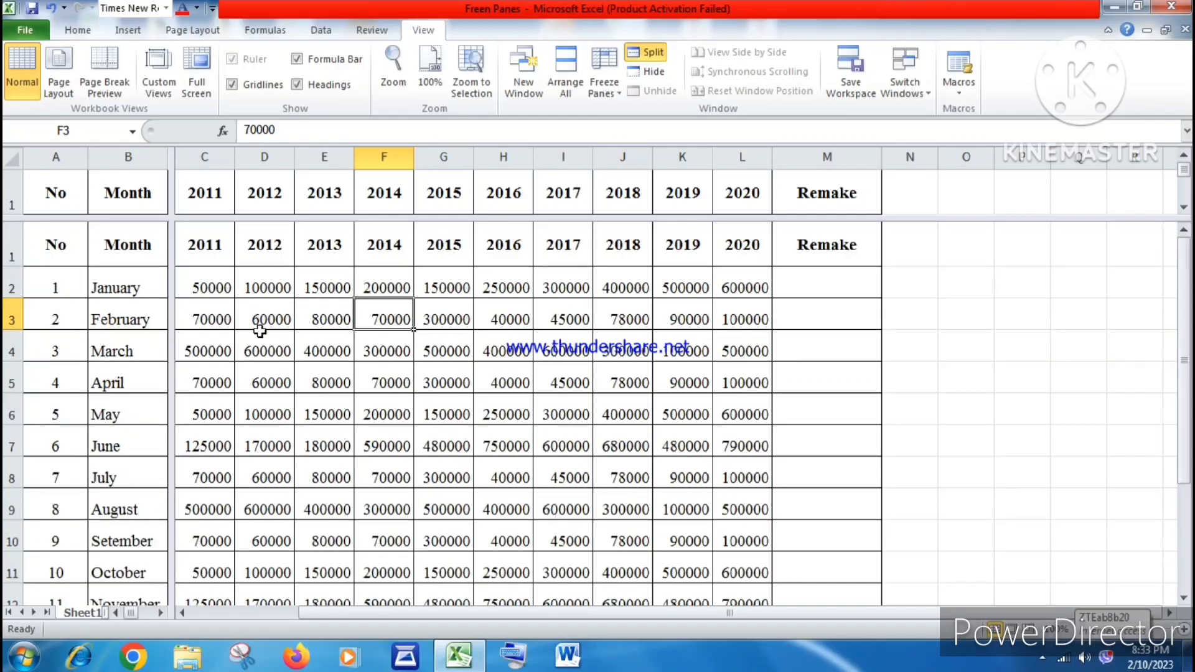
pyautogui.click(651, 52)
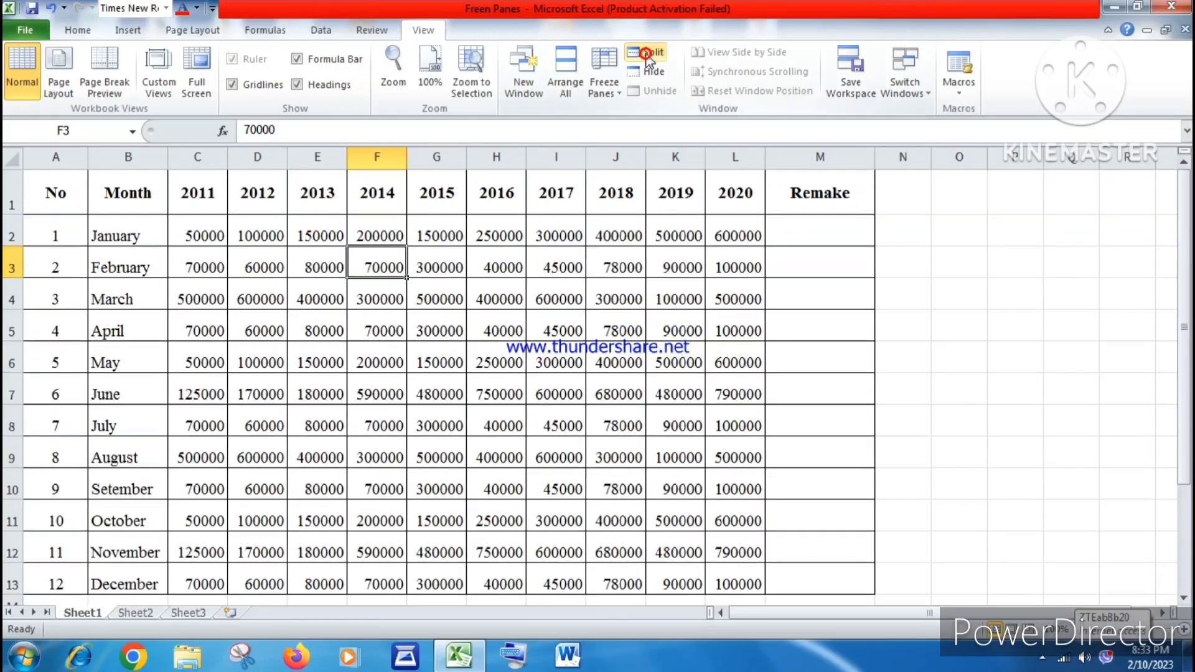
# Select the May 2015 cell in the undivided table and minimise the workbook window to the desktop.
pyautogui.click(458, 326)
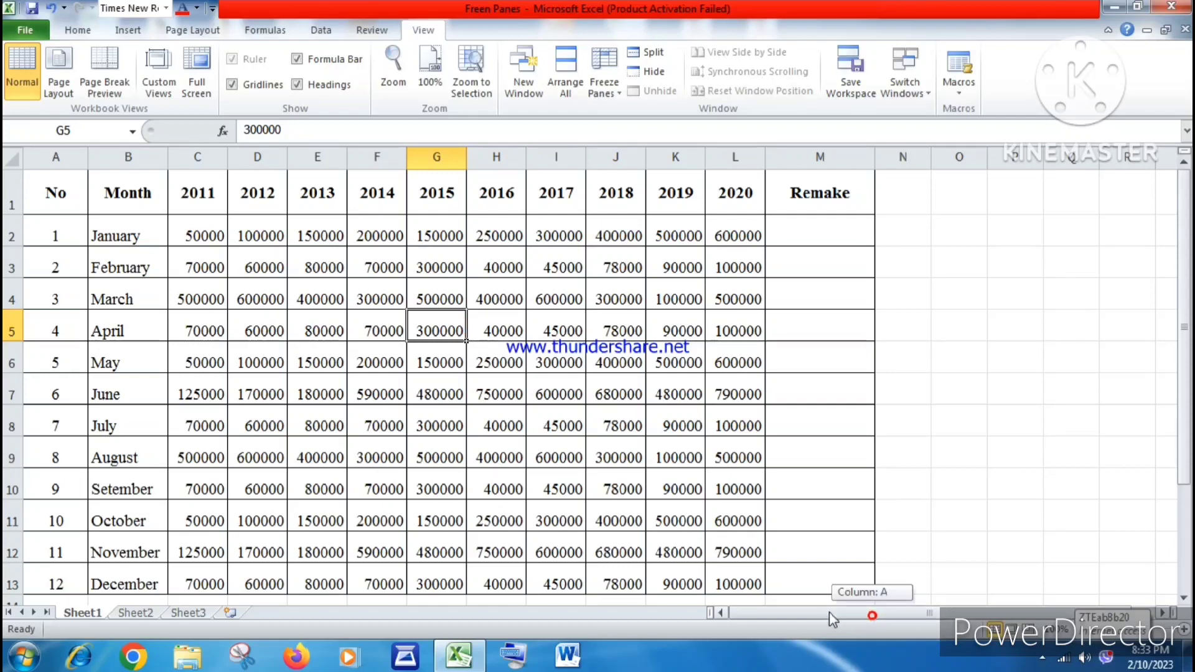
pyautogui.click(424, 349)
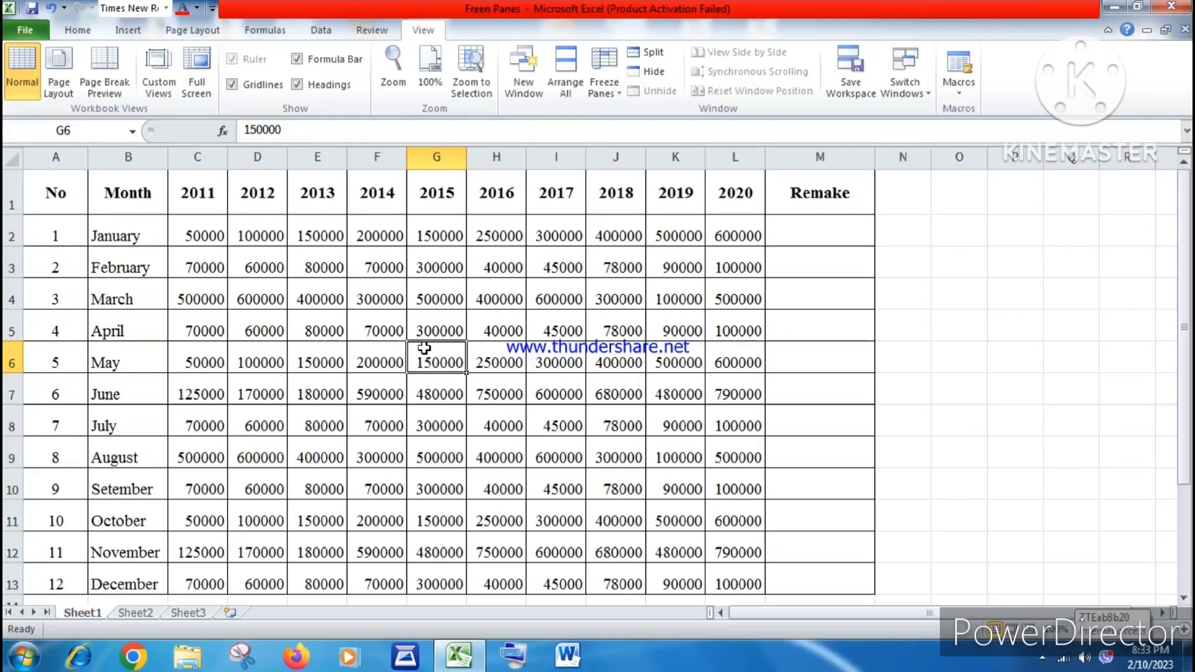
pyautogui.click(1109, 7)
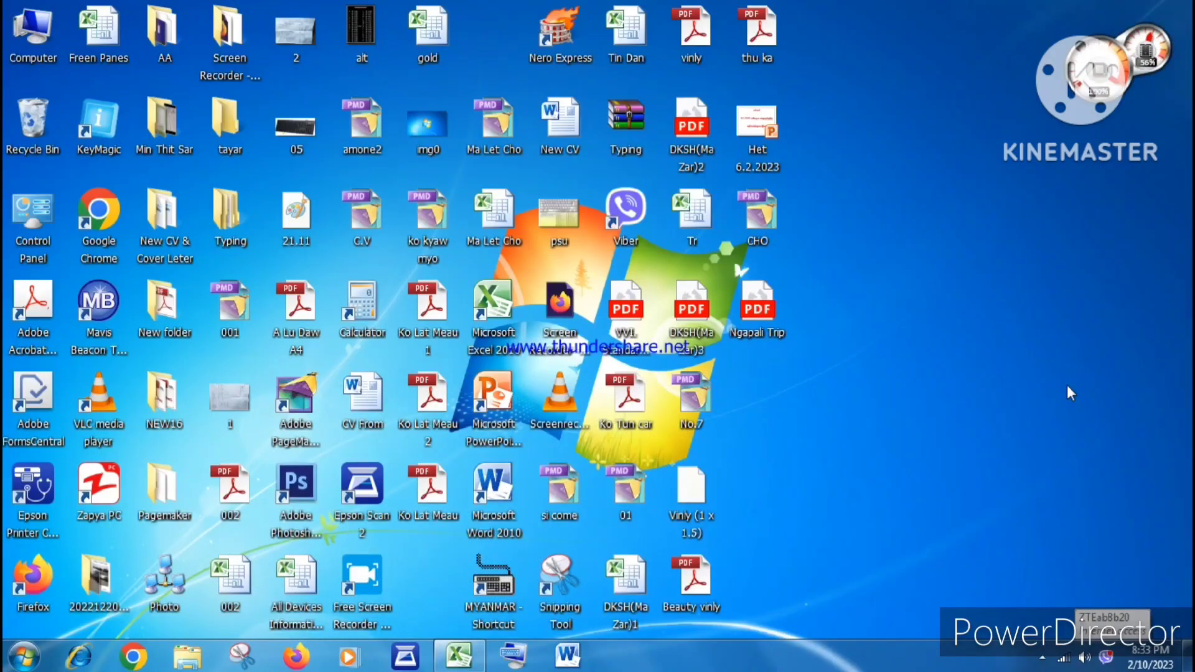